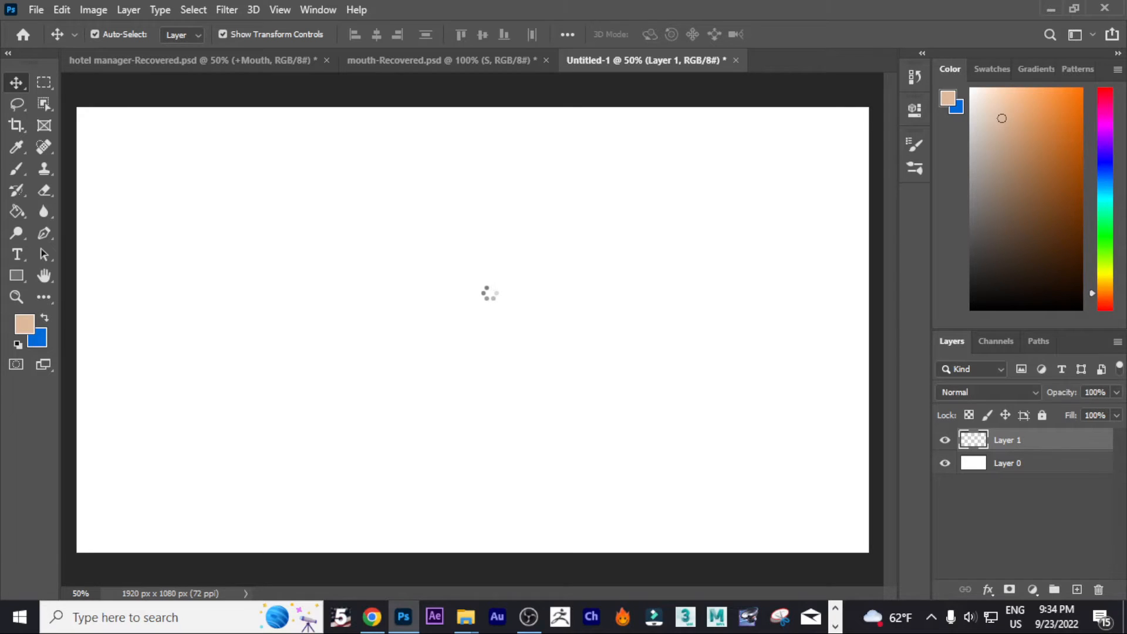
Place the IMG_0797 photo in the document and scale it down to a little over half the canvas width.
{"action": "key", "text": "Return"}
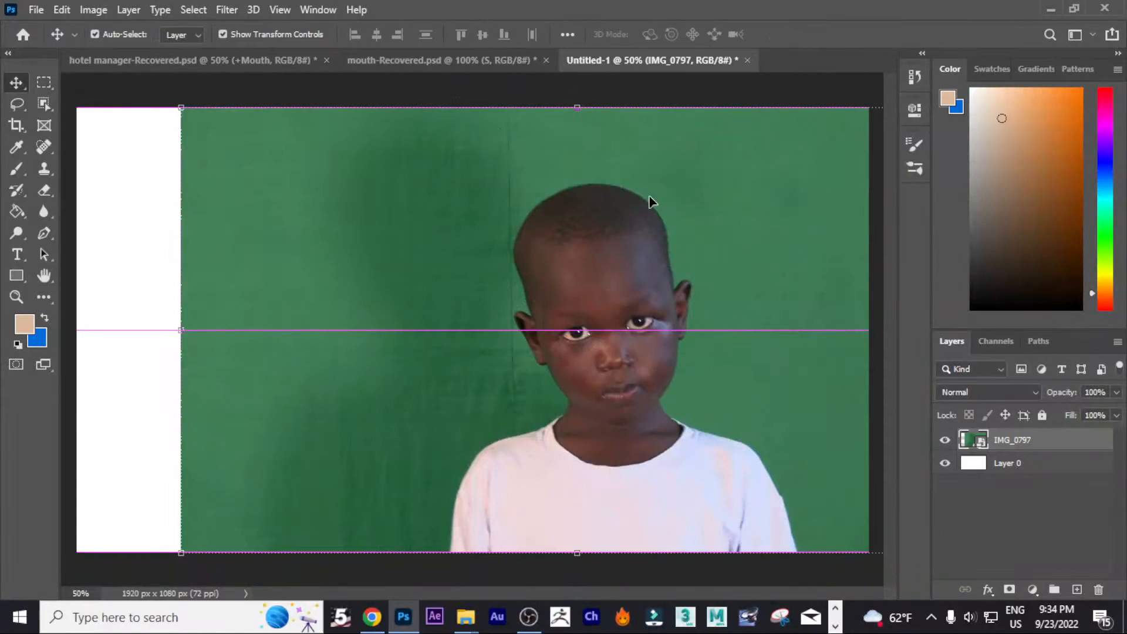
{"action": "key", "text": "ctrl+t"}
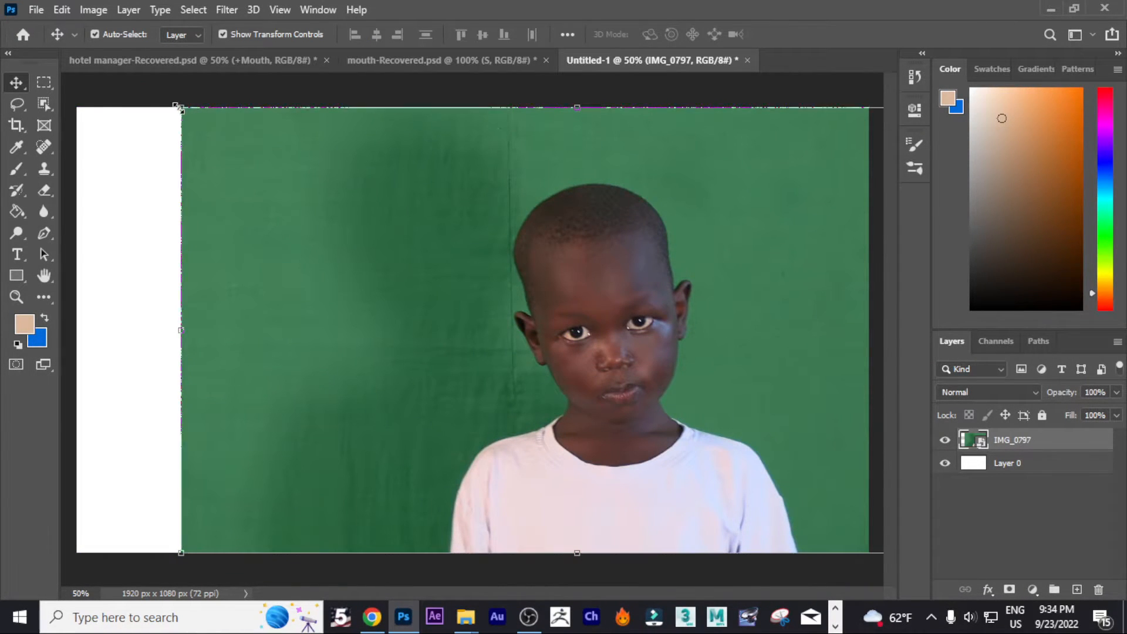
{"action": "left_click_drag", "start_coordinate": [181, 108], "coordinate": [315, 225]}
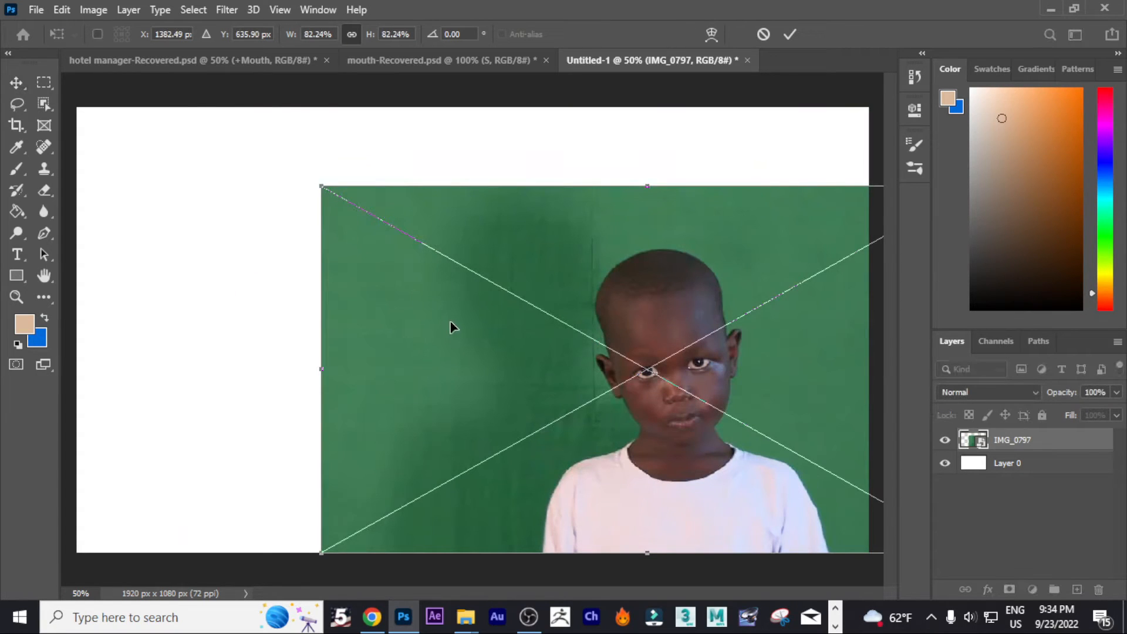
{"action": "left_click_drag", "start_coordinate": [317, 183], "coordinate": [542, 310]}
{"action": "left_click_drag", "start_coordinate": [702, 354], "coordinate": [342, 235]}
{"action": "key", "text": "Return"}
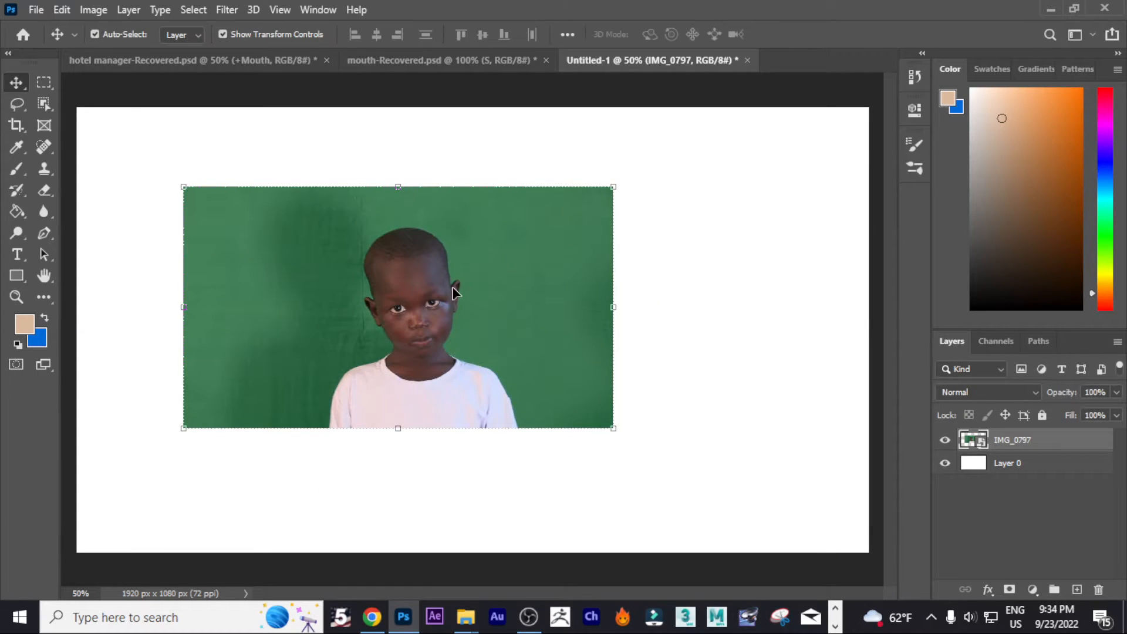
Shrink the placed photo further to about 45% and position it in the left half of the canvas.
{"action": "left_click_drag", "start_coordinate": [438, 280], "coordinate": [390, 255]}
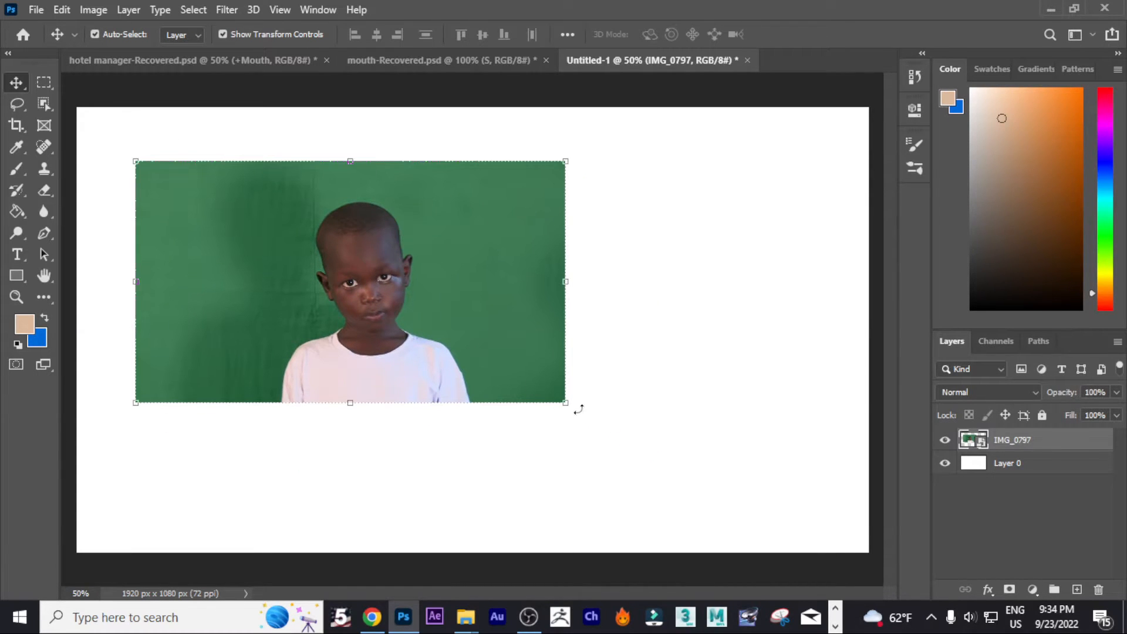
{"action": "left_click_drag", "start_coordinate": [566, 403], "coordinate": [485, 361]}
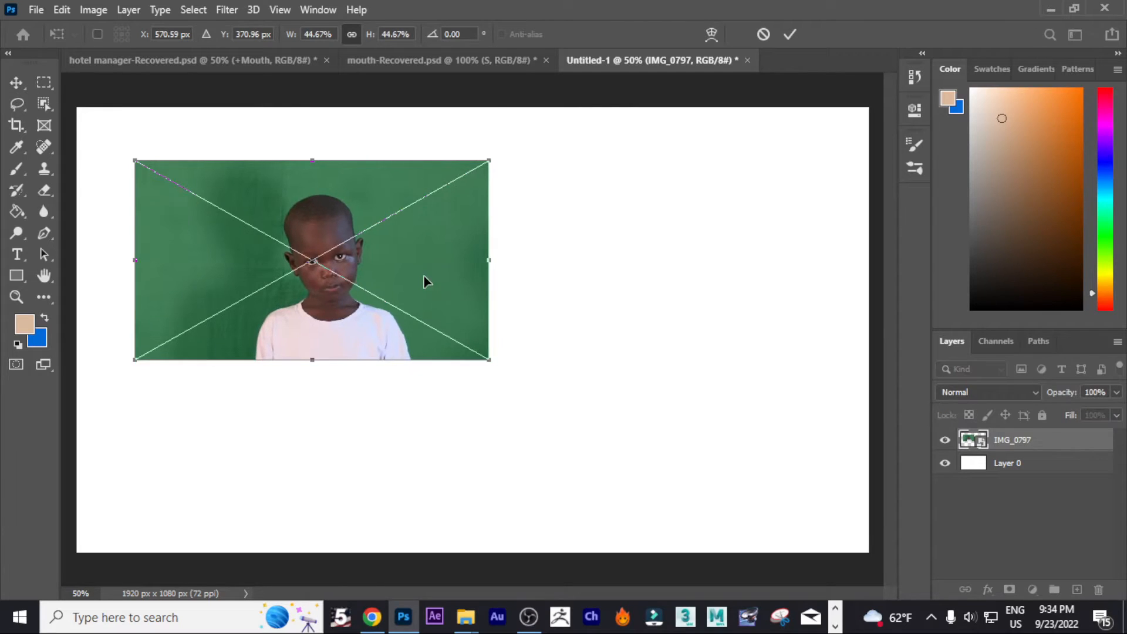
{"action": "left_click_drag", "start_coordinate": [424, 276], "coordinate": [410, 312]}
{"action": "key", "text": "Return"}
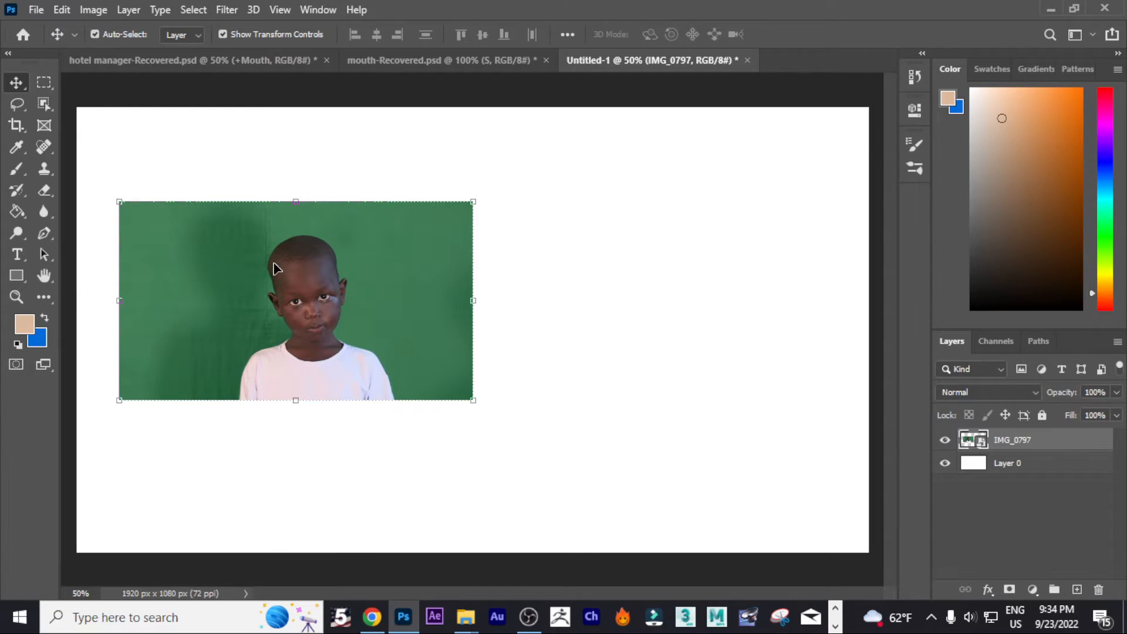
{"action": "right_click", "coordinate": [176, 265]}
{"action": "left_click", "coordinate": [160, 202]}
{"action": "right_click", "coordinate": [43, 85]}
{"action": "left_click", "coordinate": [71, 81]}
{"action": "right_click", "coordinate": [193, 242]}
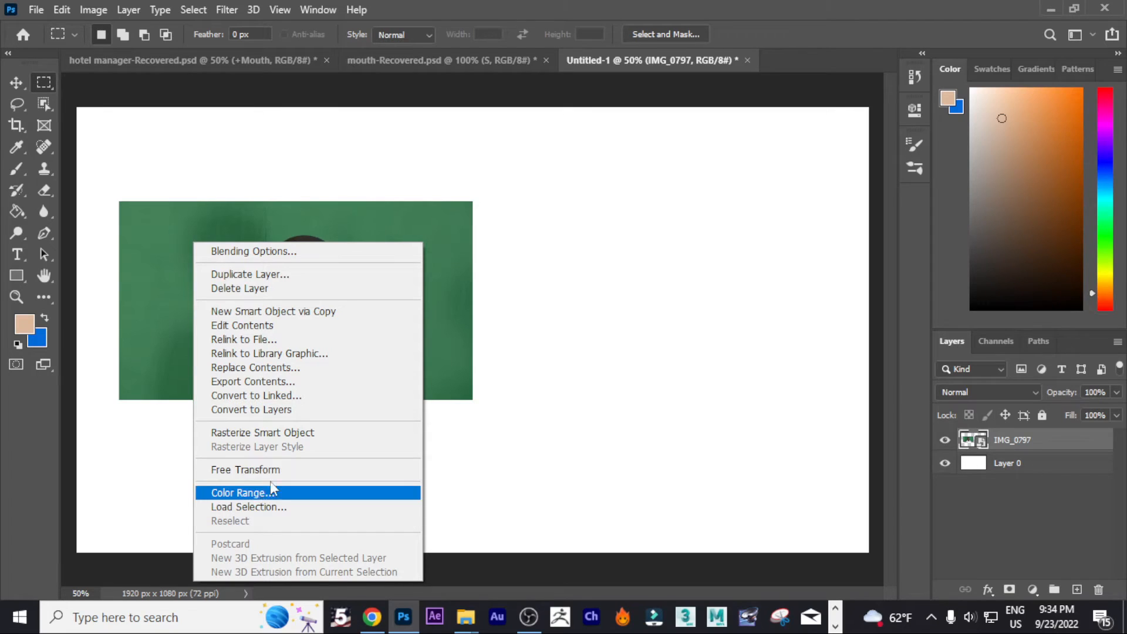
{"action": "left_click", "coordinate": [159, 185]}
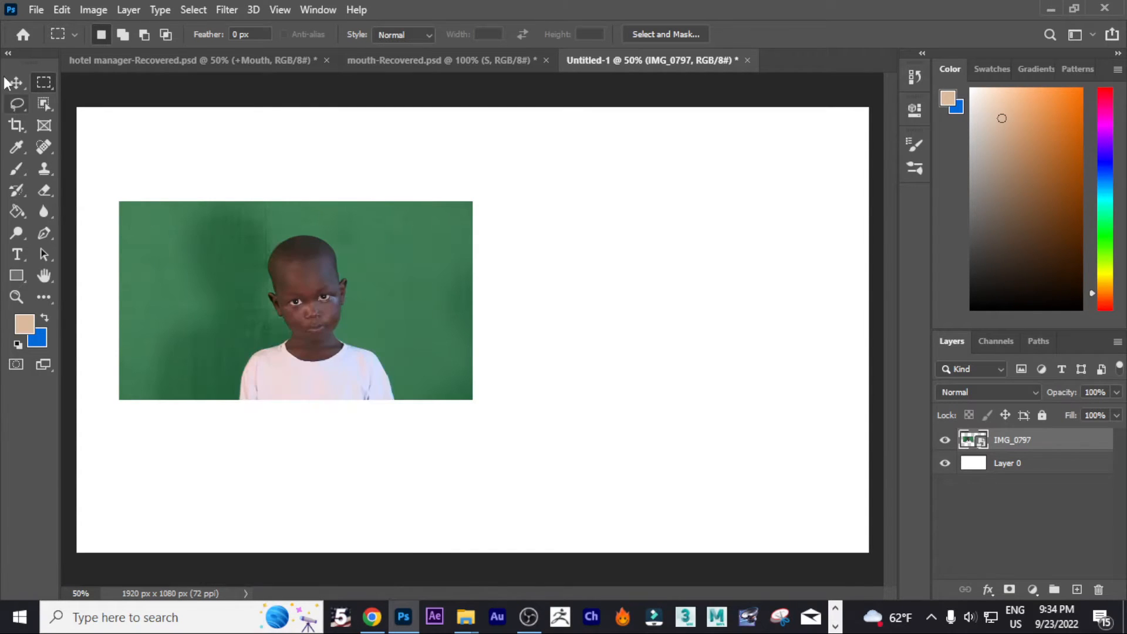
Select the boy with the Object Selection tool and hide the green background with a layer mask.
{"action": "left_click", "coordinate": [44, 104]}
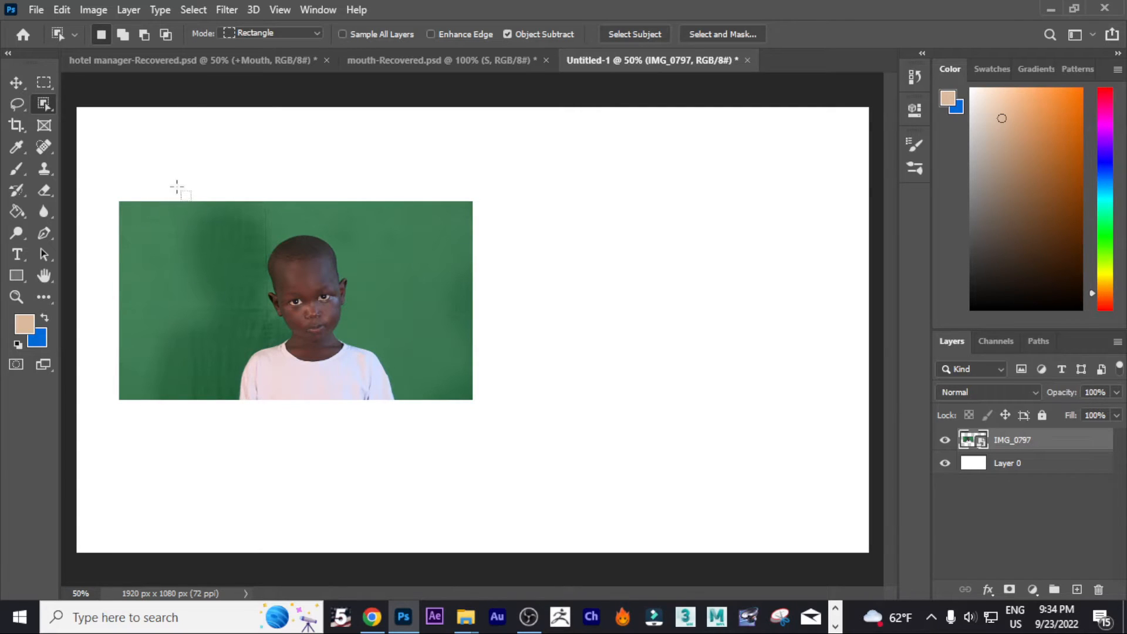
{"action": "left_click_drag", "start_coordinate": [177, 184], "coordinate": [416, 438]}
{"action": "left_click", "coordinate": [1009, 589]}
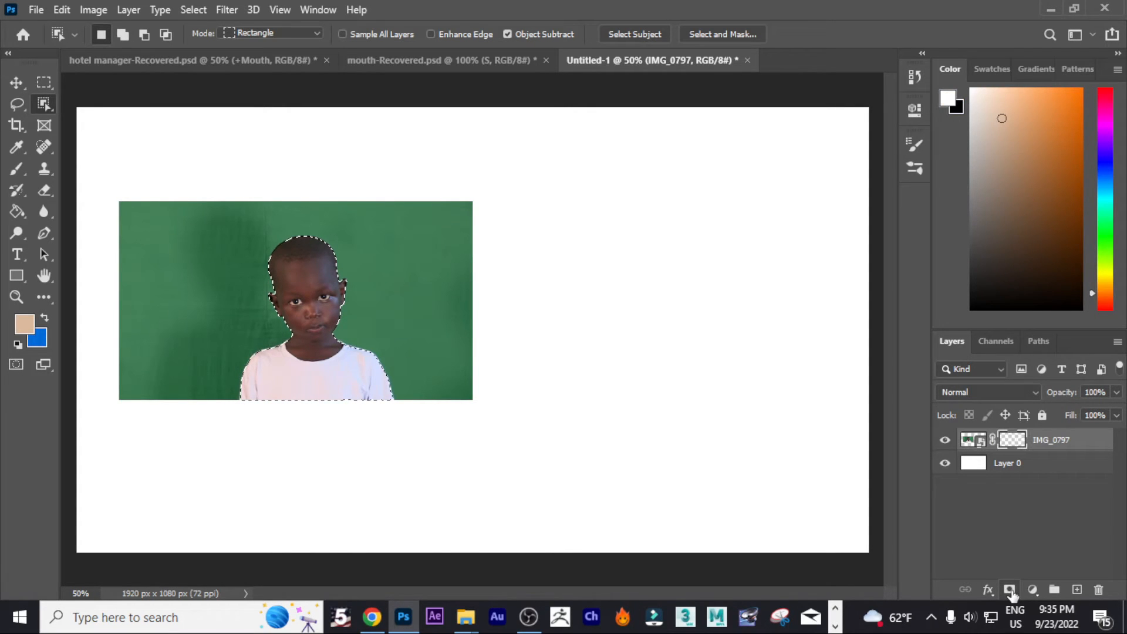
{"action": "left_click", "coordinate": [1009, 589]}
Reposition the cut-out boy slightly further toward the left side of the canvas.
{"action": "left_click", "coordinate": [16, 81]}
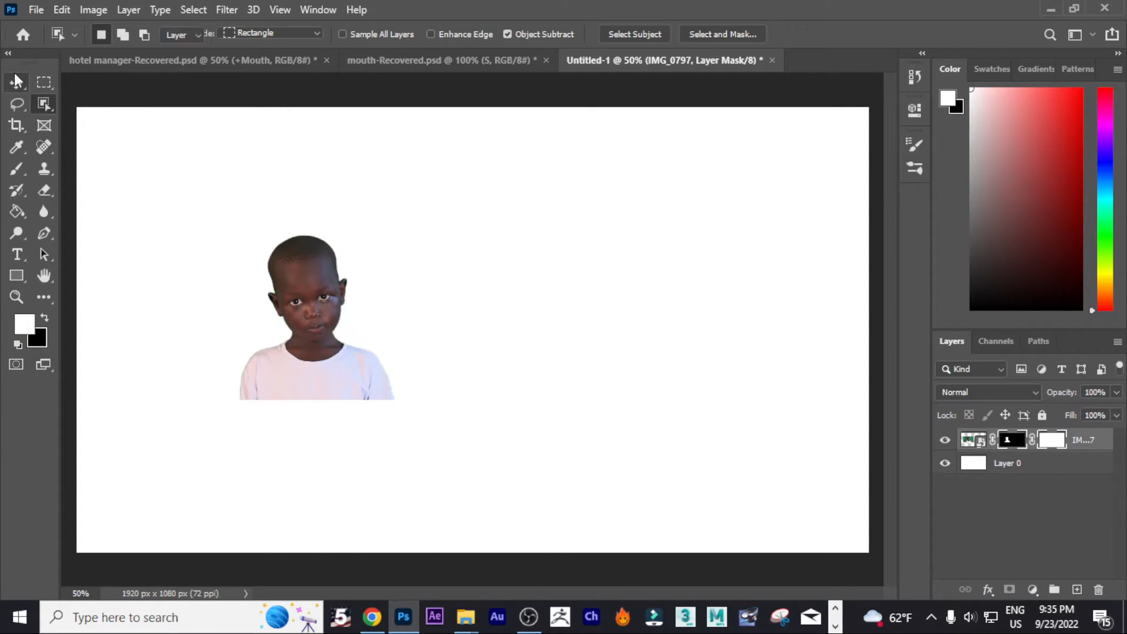
{"action": "left_click_drag", "start_coordinate": [285, 270], "coordinate": [267, 262]}
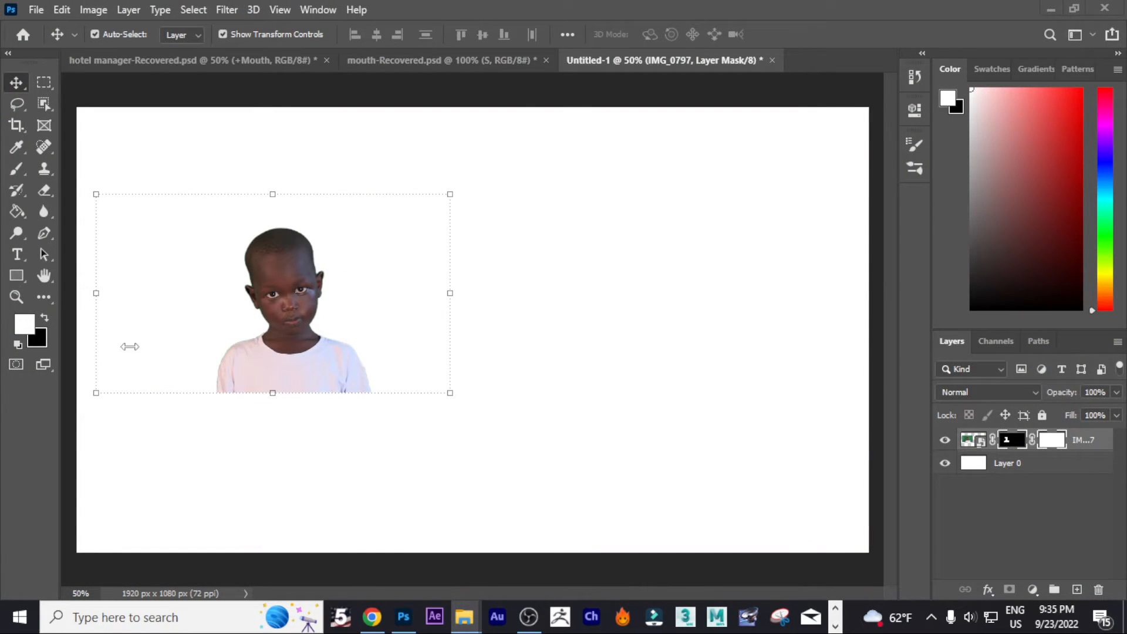
{"action": "mouse_move", "coordinate": [284, 276]}
{"action": "left_mouse_down"}
{"action": "mouse_move", "coordinate": [304, 283]}
{"action": "mouse_move", "coordinate": [289, 290]}
{"action": "left_mouse_up"}
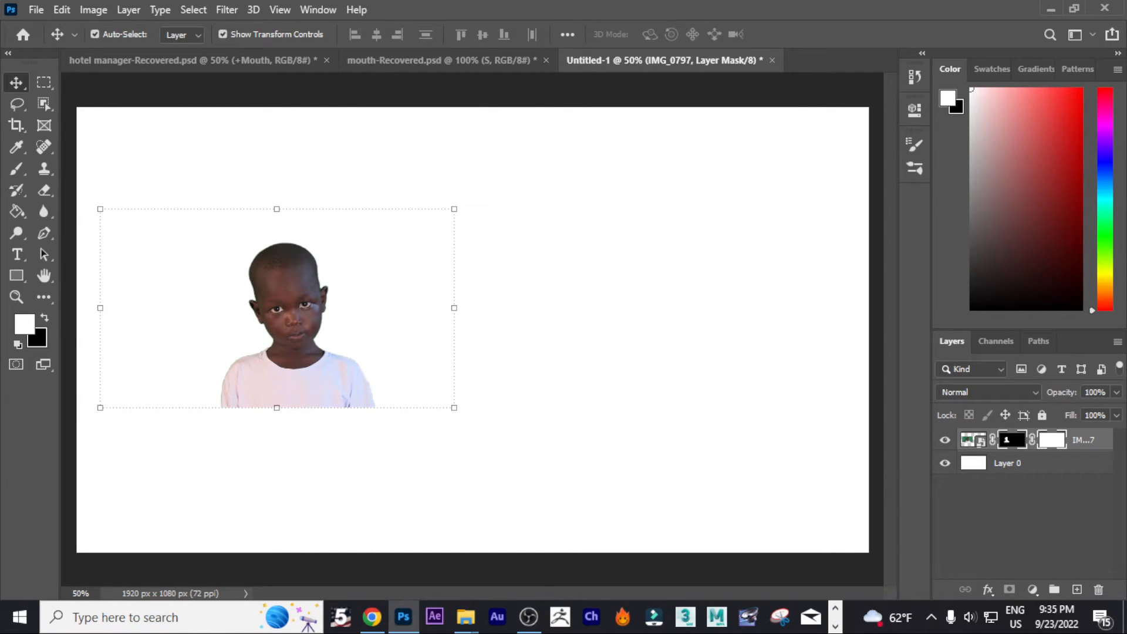
Place the brick wall picture images (1), enlarge it to about 180% and set it beside the cut-out boy.
{"action": "key", "text": "alt+Tab"}
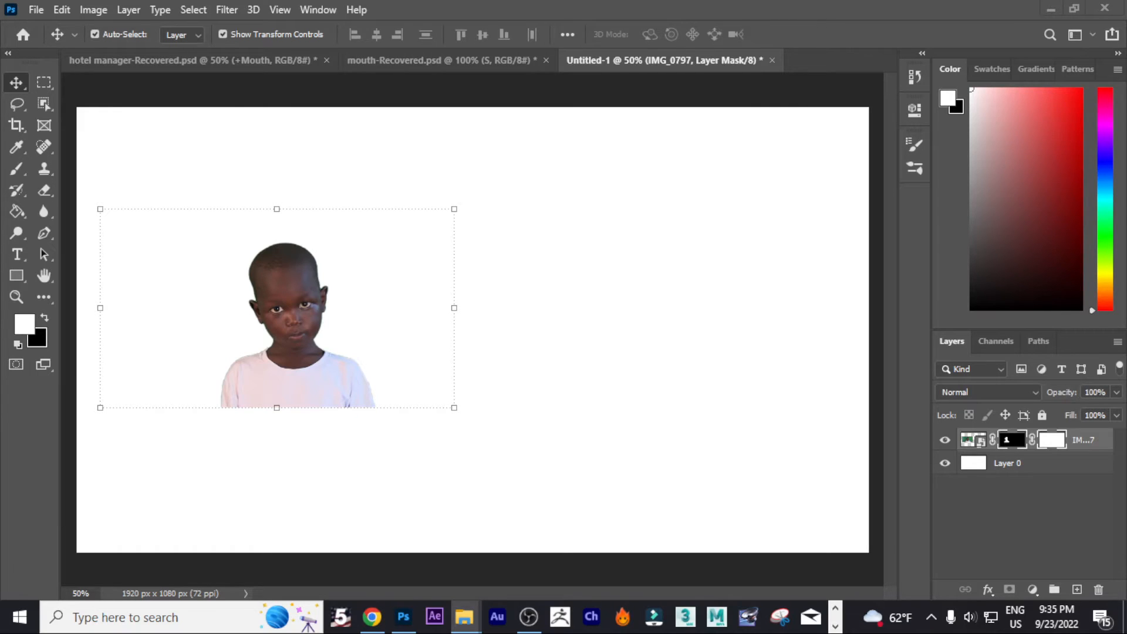
{"action": "left_click_drag", "start_coordinate": [1126, 329], "coordinate": [677, 322]}
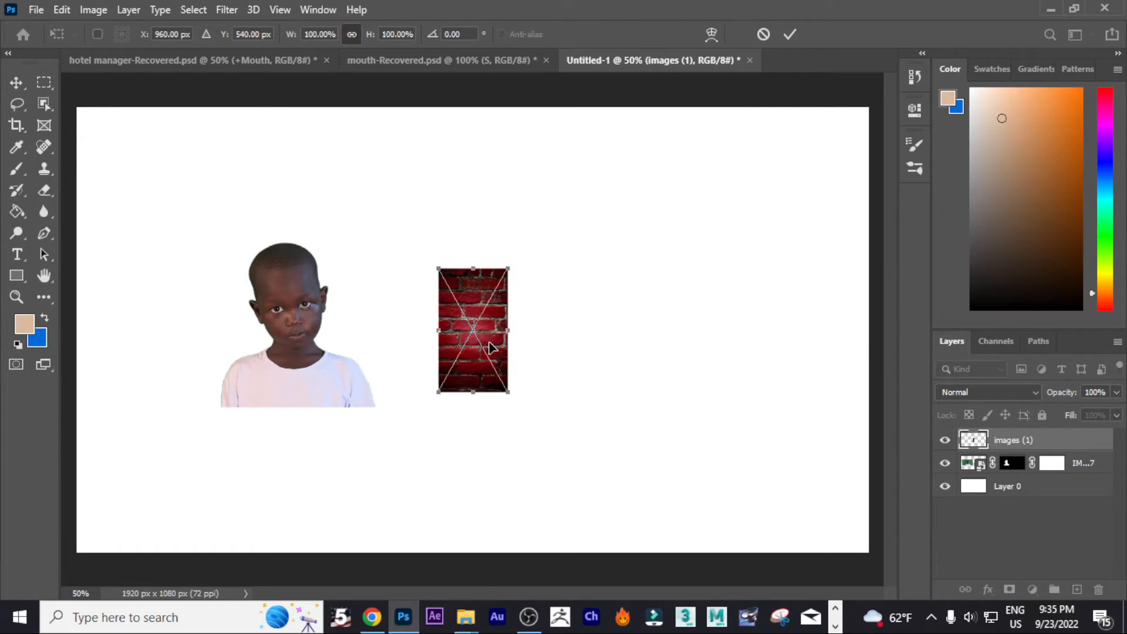
{"action": "key", "text": "Return"}
{"action": "left_click_drag", "start_coordinate": [509, 393], "coordinate": [624, 483]}
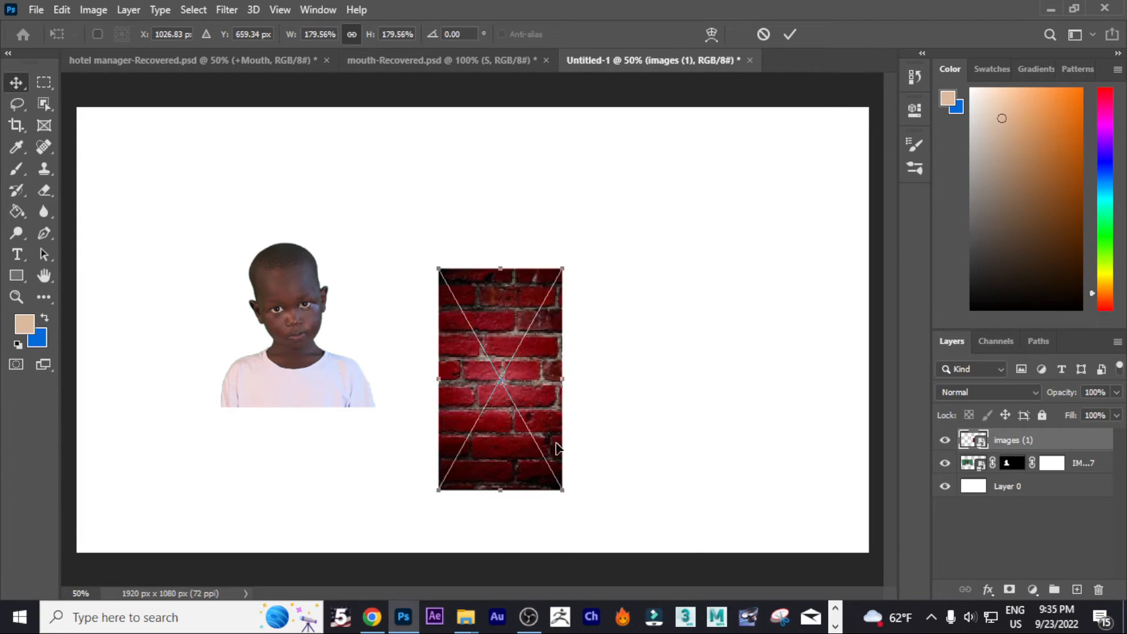
{"action": "left_click_drag", "start_coordinate": [518, 439], "coordinate": [485, 403]}
{"action": "key", "text": "Return"}
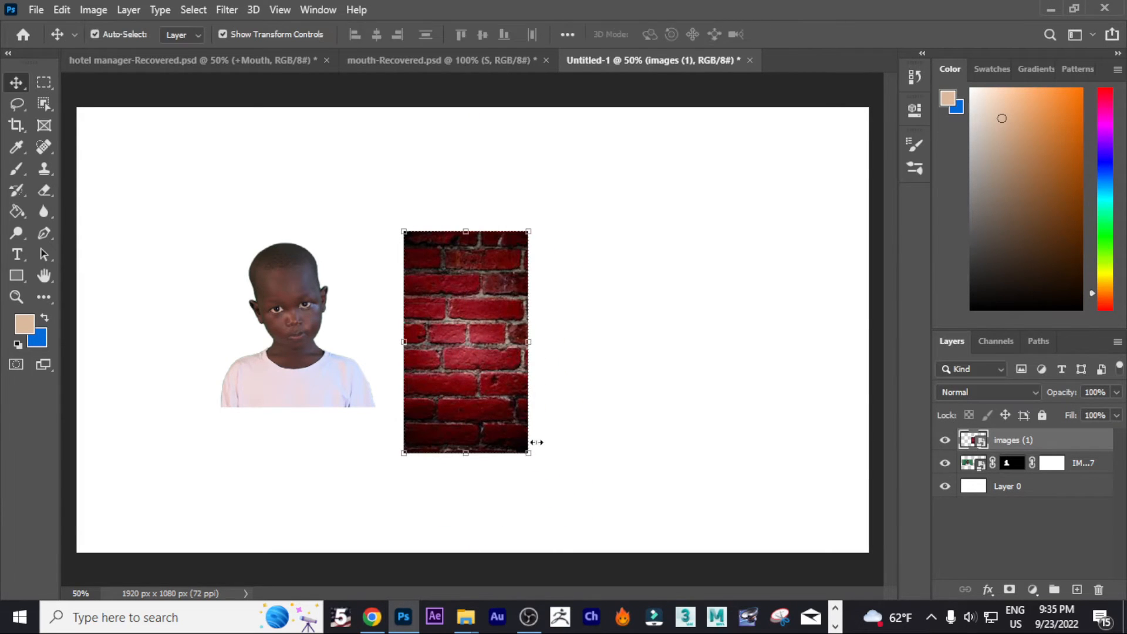
{"action": "left_click_drag", "start_coordinate": [533, 456], "coordinate": [524, 379]}
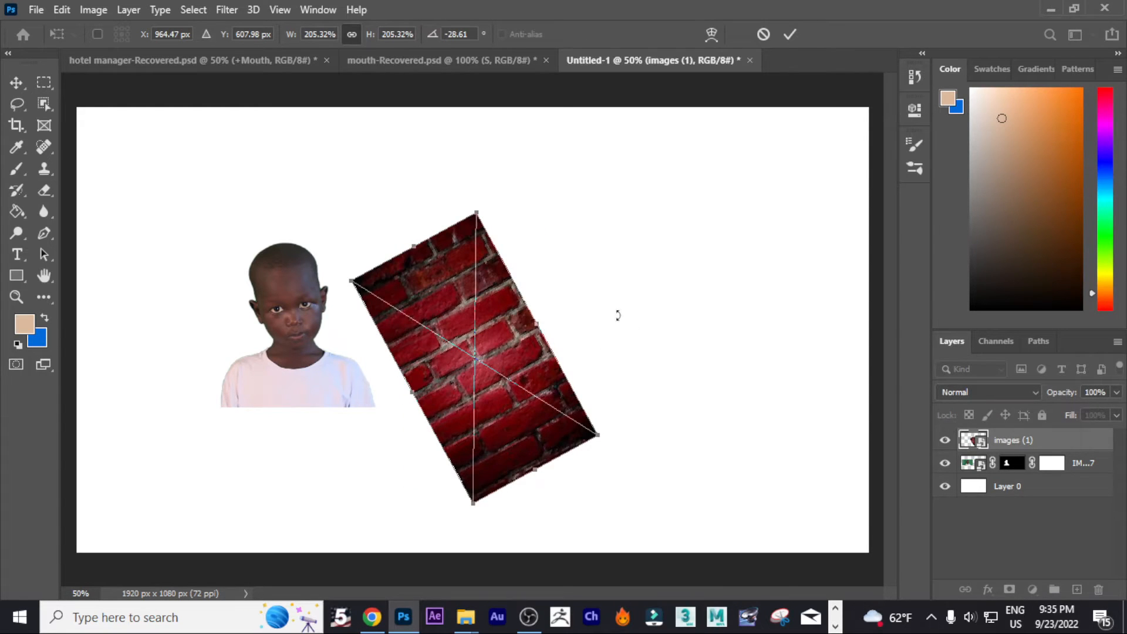
{"action": "left_click", "coordinate": [17, 81]}
{"action": "key", "text": "Escape"}
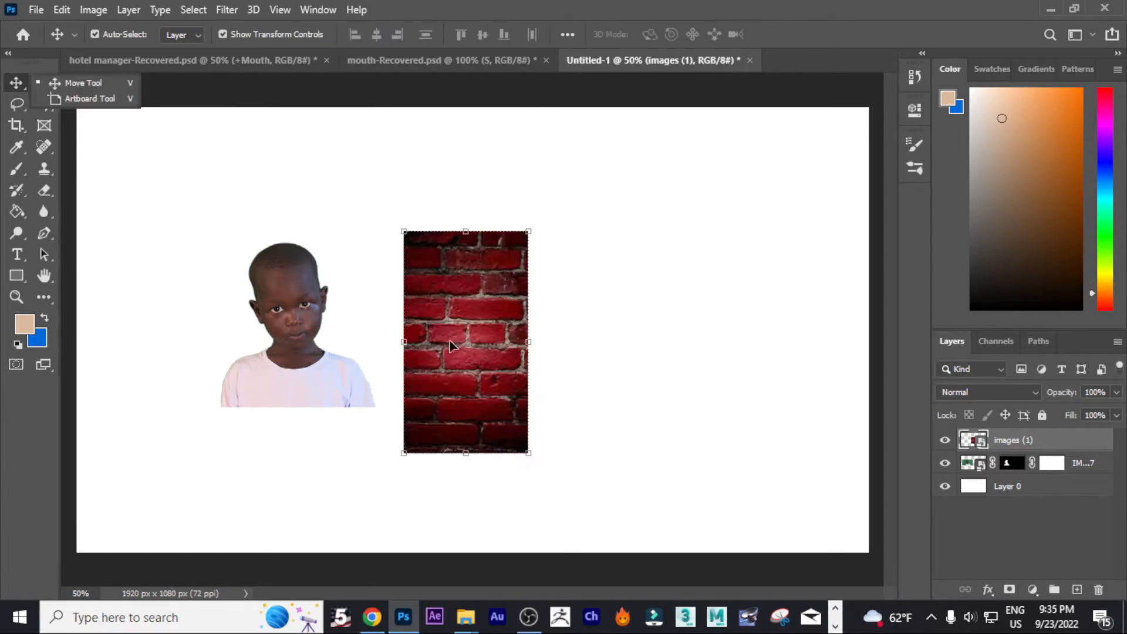
Duplicate the cut-out boy onto the brick wall and bring the copy to the top of the layer stack.
{"action": "left_click", "coordinate": [484, 326]}
{"action": "left_click", "coordinate": [302, 310]}
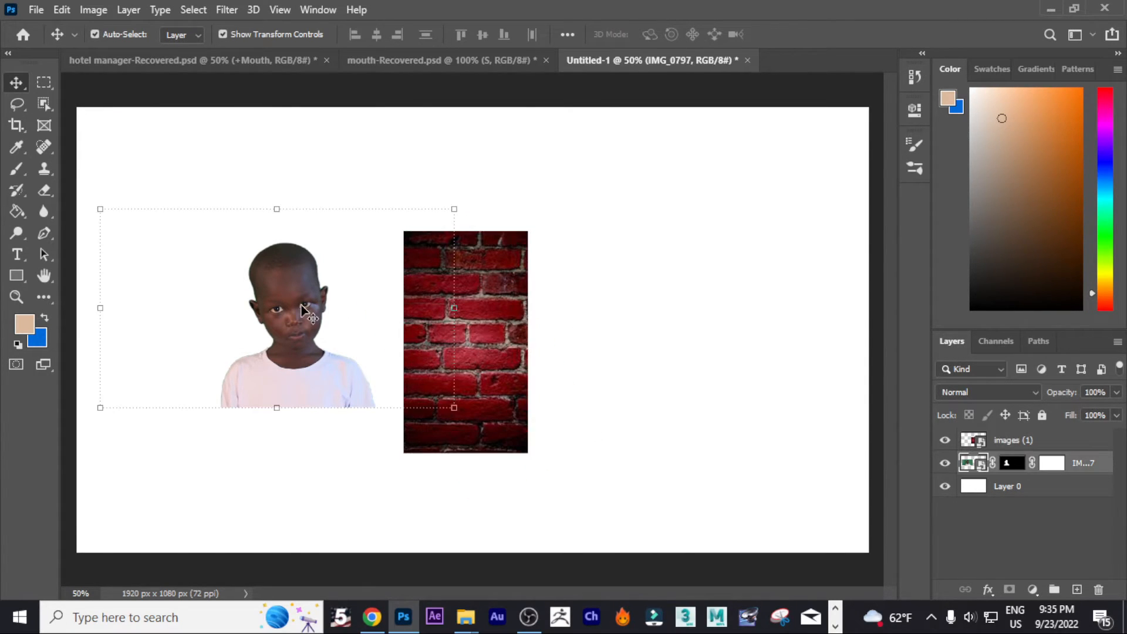
{"action": "left_click_drag", "start_coordinate": [296, 310], "coordinate": [471, 327]}
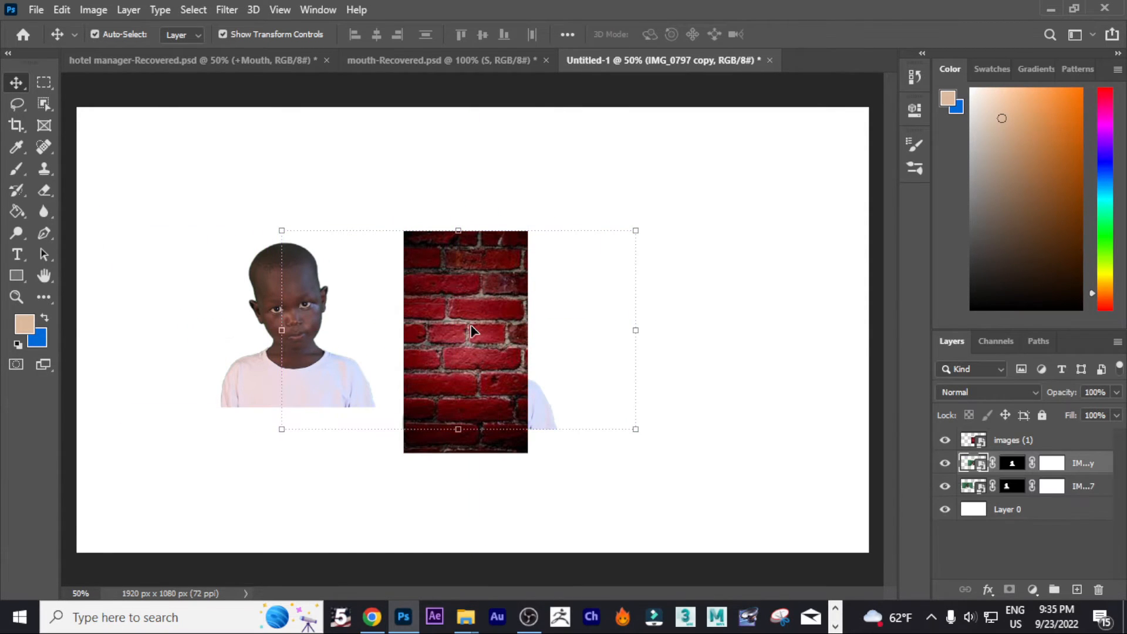
{"action": "key", "text": "ctrl+shift+bracketleft"}
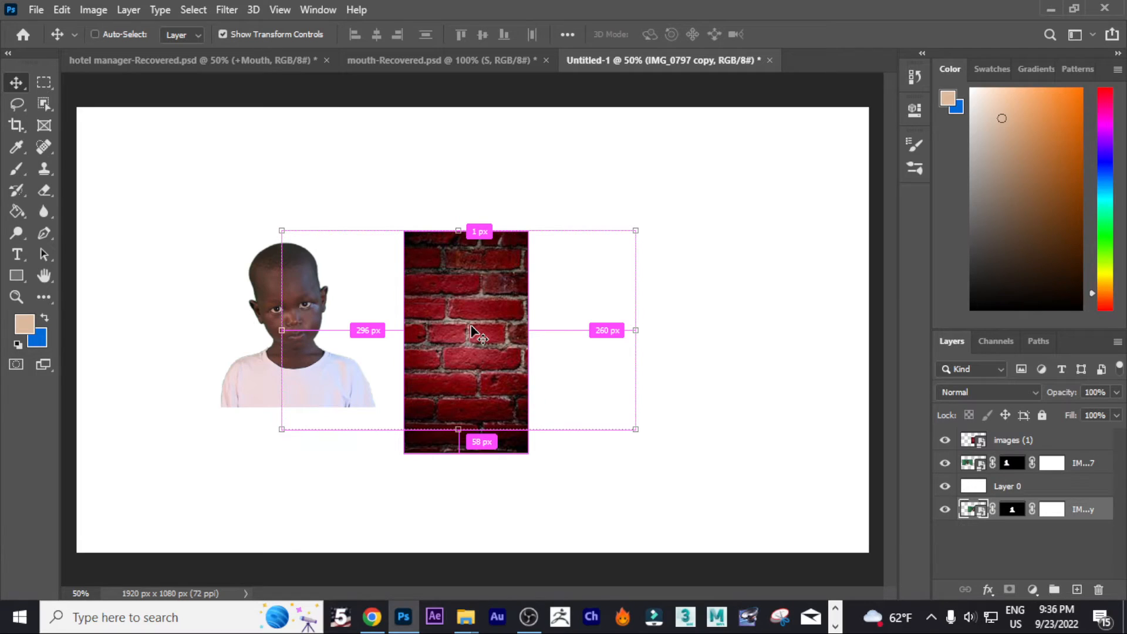
{"action": "key", "text": "ctrl+bracketright"}
{"action": "key", "text": "ctrl+bracketright"}
{"action": "key", "text": "ctrl+bracketright"}
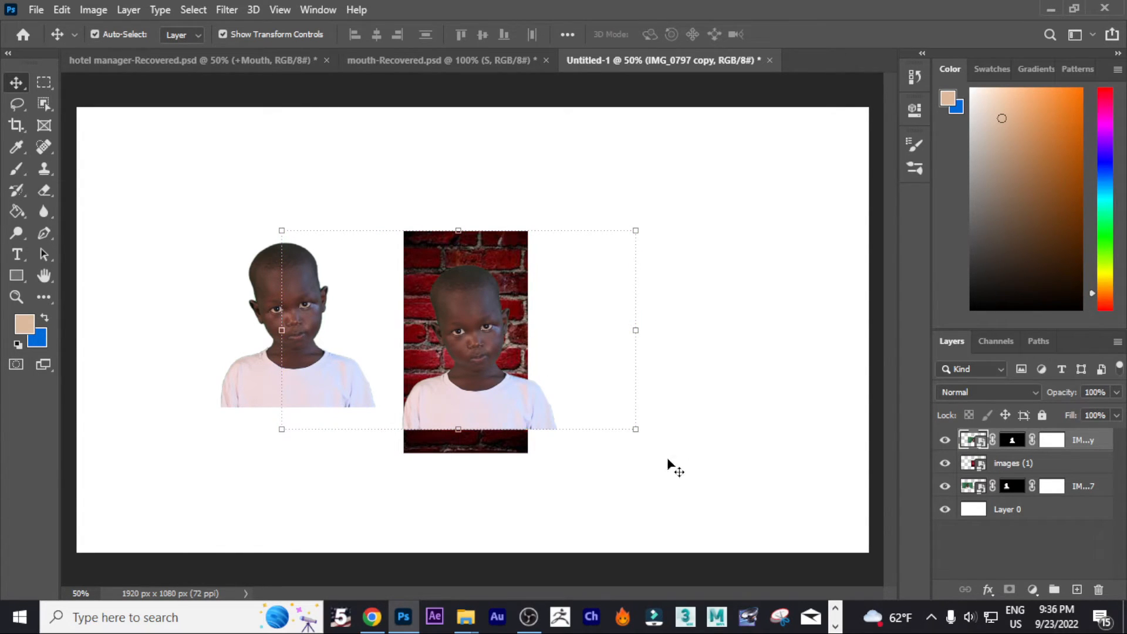
{"action": "left_click", "coordinate": [704, 385]}
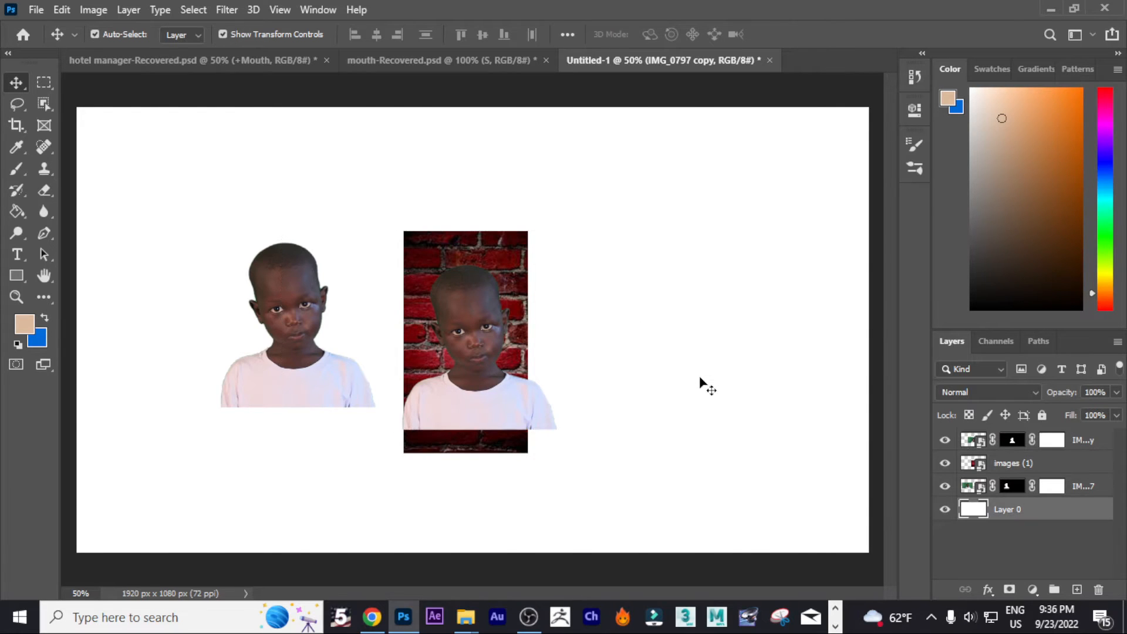
Enlarge the brick wall and move it to the right part of the canvas.
{"action": "left_click", "coordinate": [459, 237]}
{"action": "left_click_drag", "start_coordinate": [527, 231], "coordinate": [663, 134]}
{"action": "left_click_drag", "start_coordinate": [571, 279], "coordinate": [754, 323]}
{"action": "key", "text": "Return"}
Scale up the boy's copy to nearly the wall's width and center it over the brick wall.
{"action": "left_click_drag", "start_coordinate": [473, 392], "coordinate": [677, 462]}
{"action": "left_click_drag", "start_coordinate": [477, 294], "coordinate": [456, 280]}
{"action": "key", "text": "Return"}
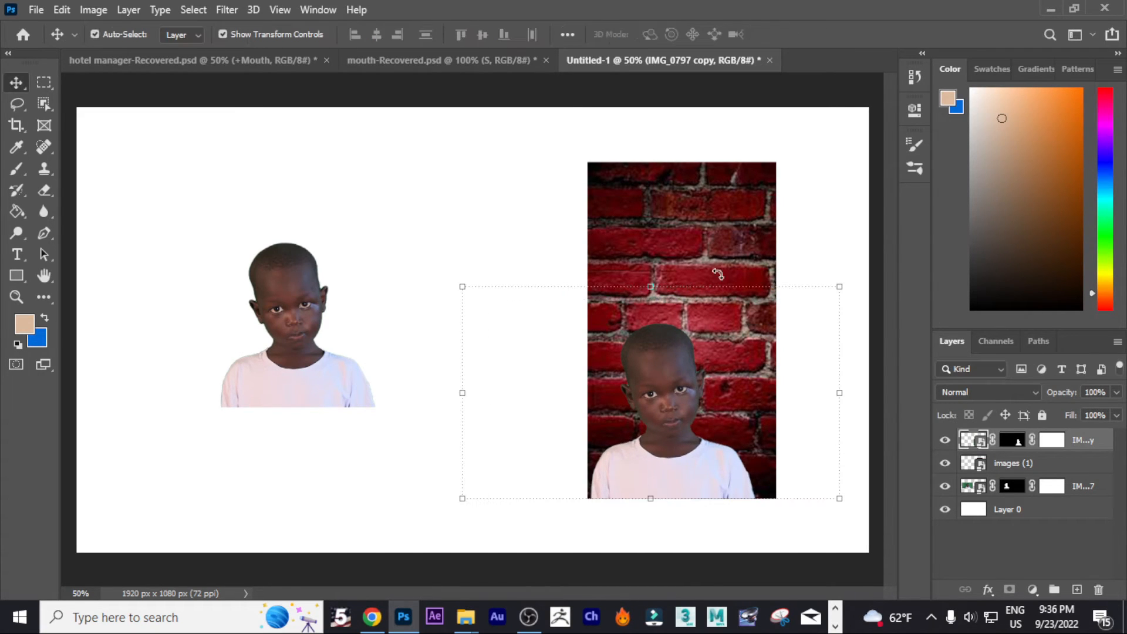
{"action": "left_click_drag", "start_coordinate": [650, 390], "coordinate": [660, 302]}
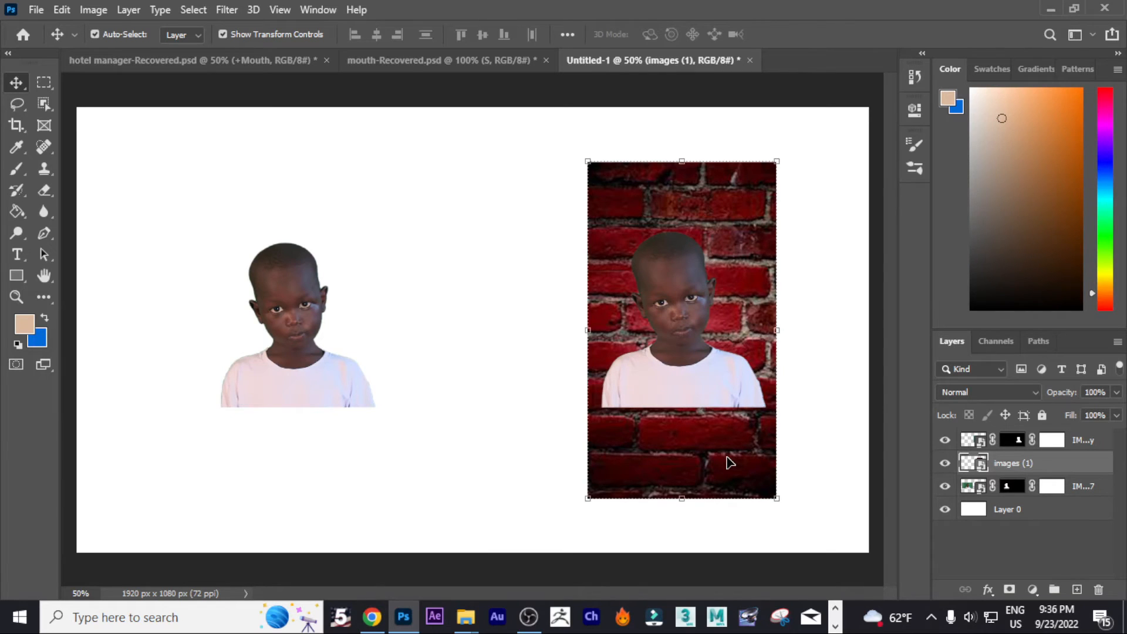
Duplicate the brick wall, bring the copy above the boy and align it exactly over the original wall.
{"action": "key", "text": "ctrl"}
{"action": "left_click_drag", "start_coordinate": [730, 463], "coordinate": [688, 469]}
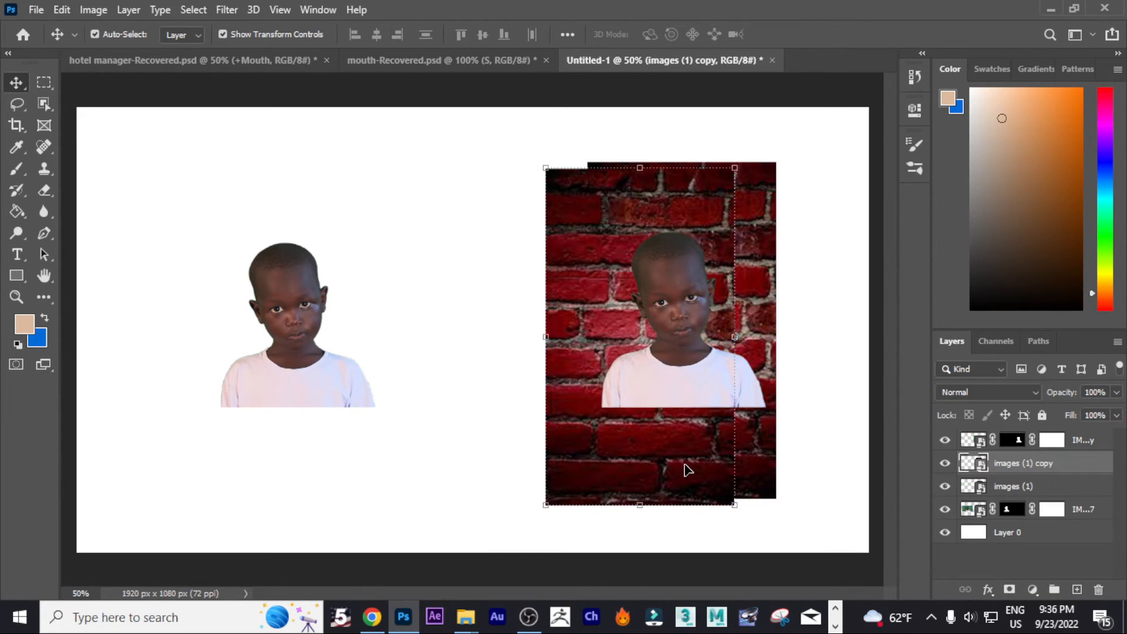
{"action": "key", "text": "ctrl+bracketleft"}
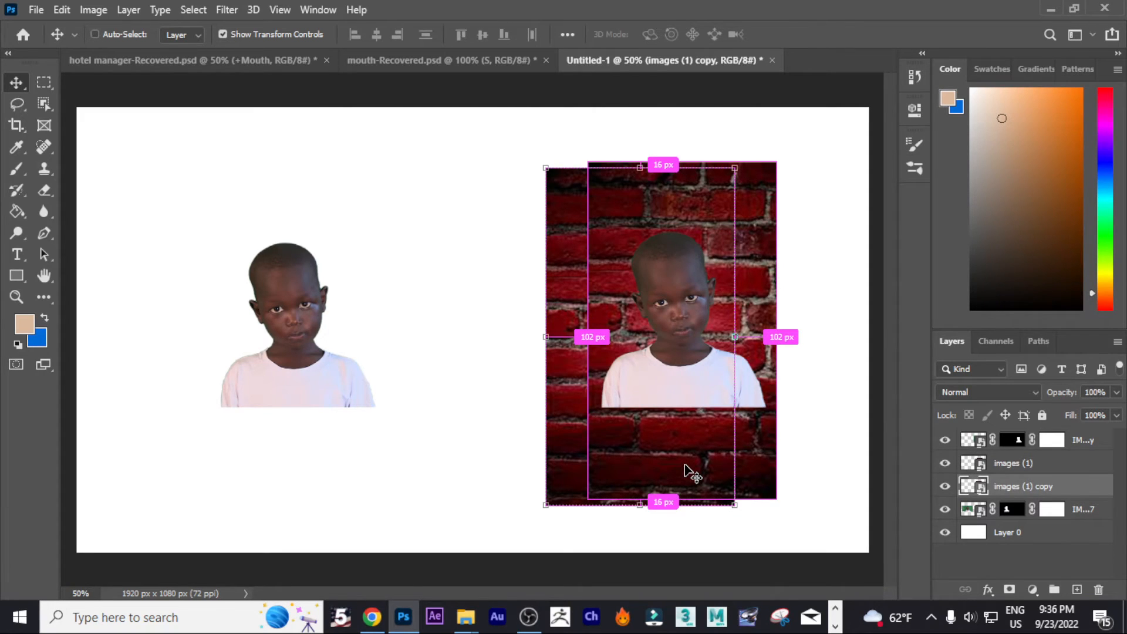
{"action": "key", "text": "ctrl+bracketright"}
{"action": "key", "text": "ctrl+bracketright"}
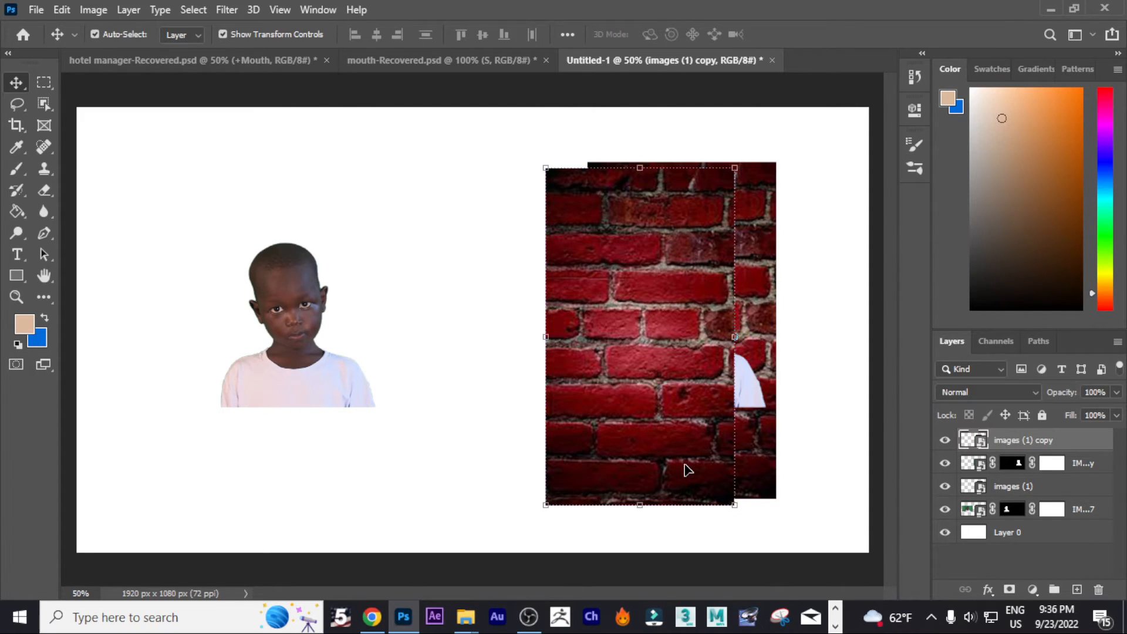
{"action": "left_click_drag", "start_coordinate": [699, 444], "coordinate": [724, 442]}
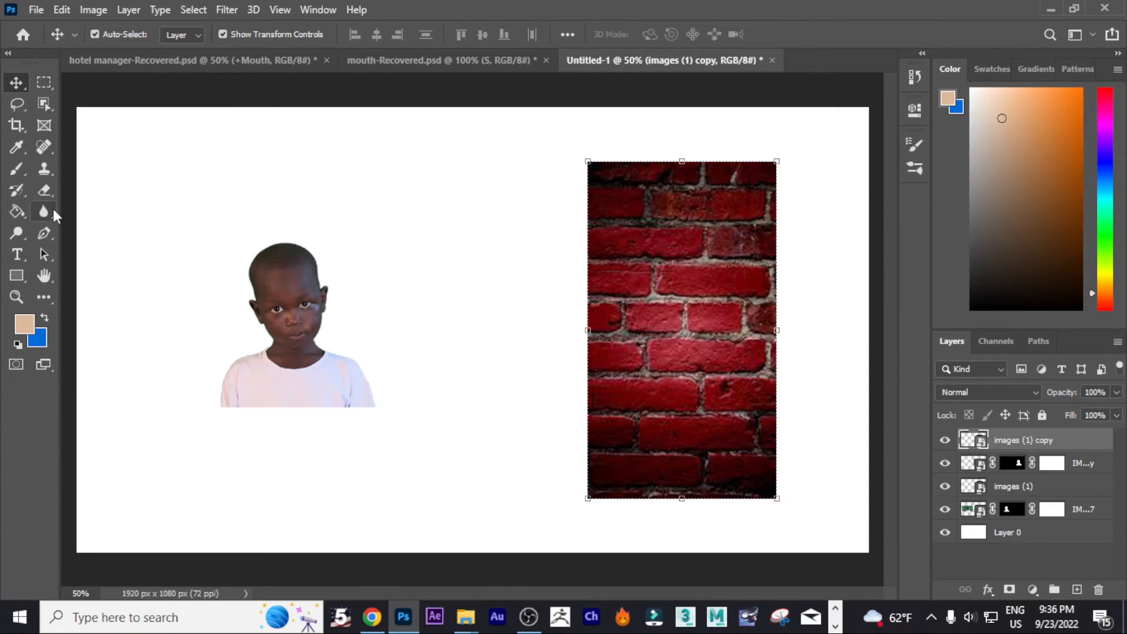
Rasterize the images (1) copy brick layer so the Eraser tool can be used on it.
{"action": "key", "text": "e"}
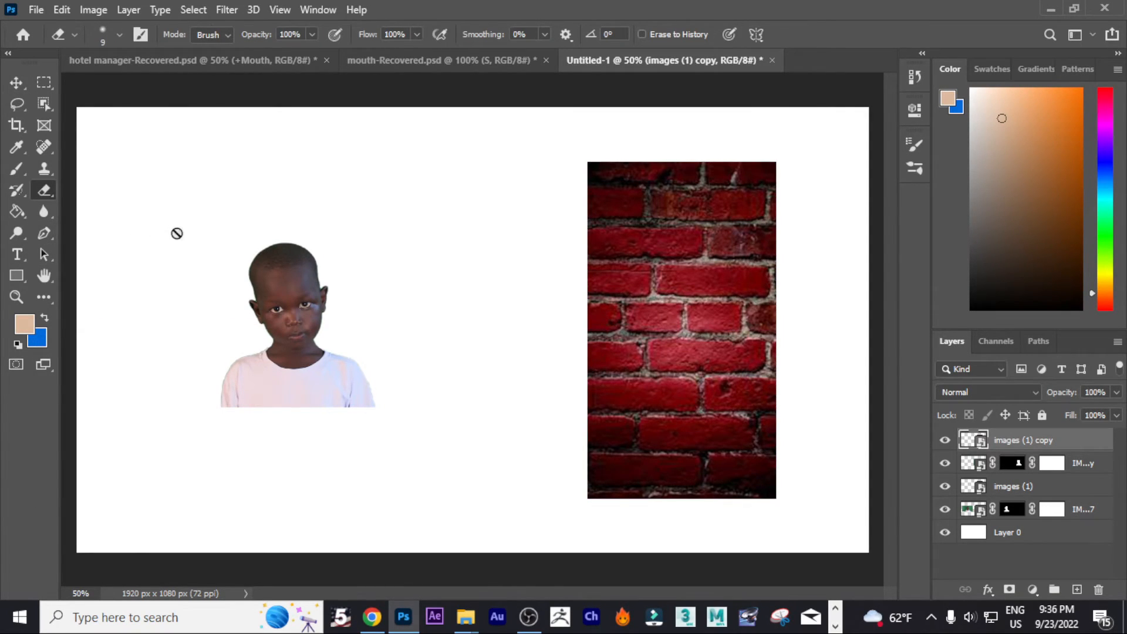
{"action": "left_click", "coordinate": [631, 273]}
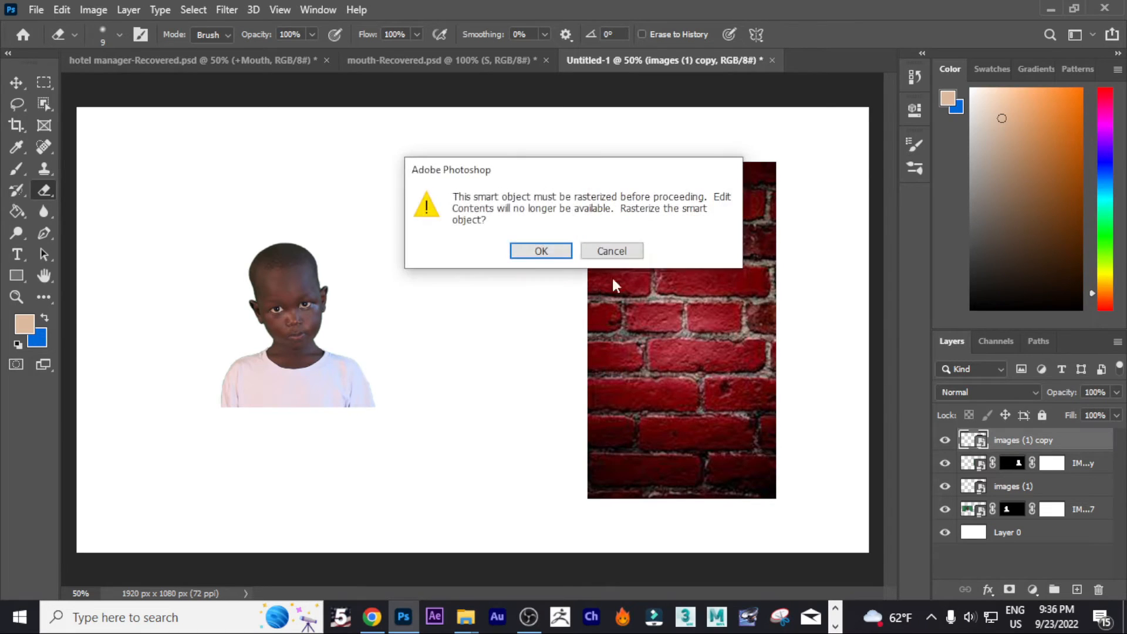
{"action": "left_click", "coordinate": [541, 251]}
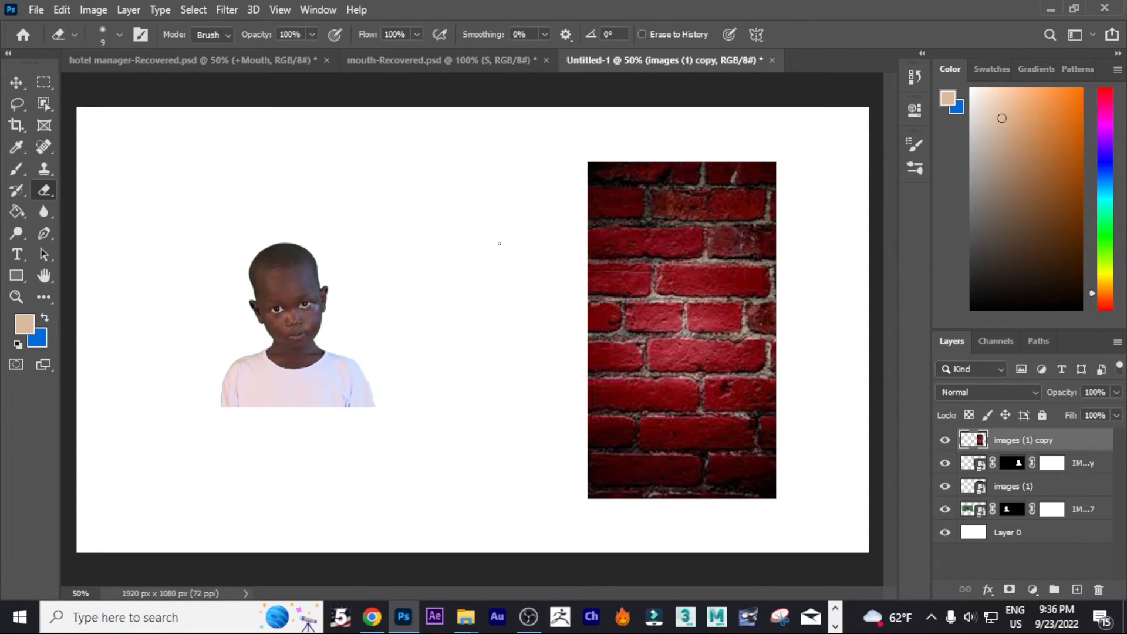
Enlarge the Eraser to 300 px and erase the top brick wall over the boy's head and shoulders, leaving bricks faintly covering his lower shirt.
{"action": "key", "text": "bracketright"}
{"action": "key", "text": "bracketright"}
{"action": "key", "text": "bracketright"}
{"action": "key", "text": "bracketright"}
{"action": "key", "text": "bracketright"}
{"action": "key", "text": "bracketright"}
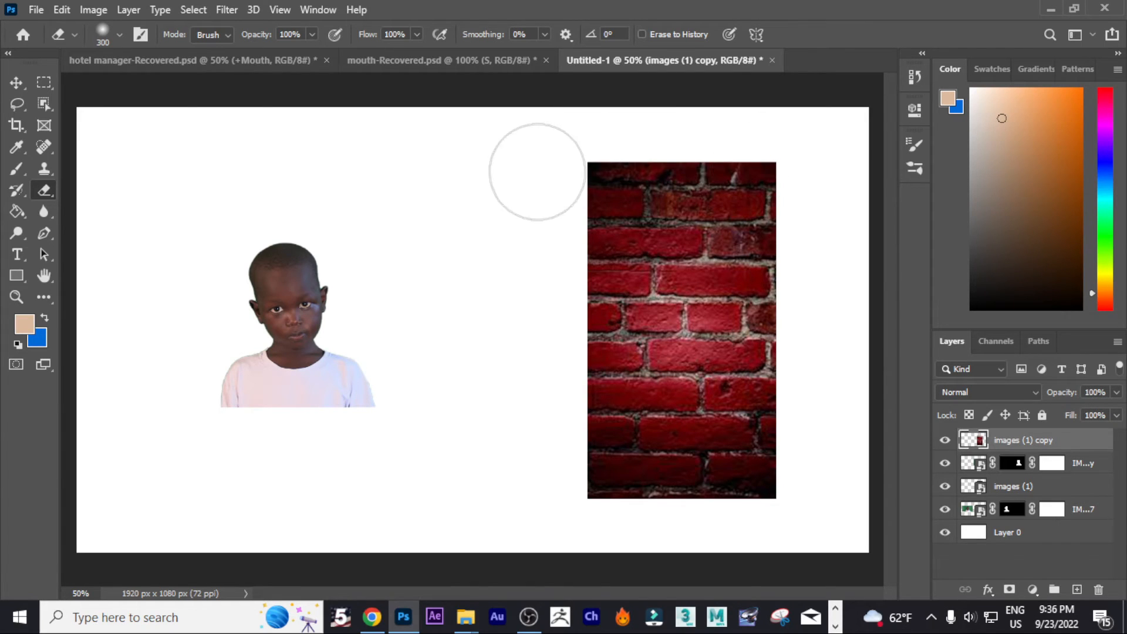
{"action": "left_click", "coordinate": [675, 226]}
{"action": "mouse_move", "coordinate": [684, 216]}
{"action": "left_mouse_down"}
{"action": "mouse_move", "coordinate": [698, 240]}
{"action": "mouse_move", "coordinate": [638, 230]}
{"action": "mouse_move", "coordinate": [687, 240]}
{"action": "mouse_move", "coordinate": [687, 265]}
{"action": "mouse_move", "coordinate": [650, 282]}
{"action": "mouse_move", "coordinate": [715, 286]}
{"action": "mouse_move", "coordinate": [608, 299]}
{"action": "mouse_move", "coordinate": [706, 301]}
{"action": "mouse_move", "coordinate": [688, 295]}
{"action": "mouse_move", "coordinate": [723, 305]}
{"action": "mouse_move", "coordinate": [693, 309]}
{"action": "mouse_move", "coordinate": [739, 314]}
{"action": "mouse_move", "coordinate": [681, 310]}
{"action": "mouse_move", "coordinate": [693, 319]}
{"action": "mouse_move", "coordinate": [646, 324]}
{"action": "mouse_move", "coordinate": [649, 335]}
{"action": "mouse_move", "coordinate": [714, 342]}
{"action": "mouse_move", "coordinate": [601, 325]}
{"action": "mouse_move", "coordinate": [647, 297]}
{"action": "left_mouse_up"}
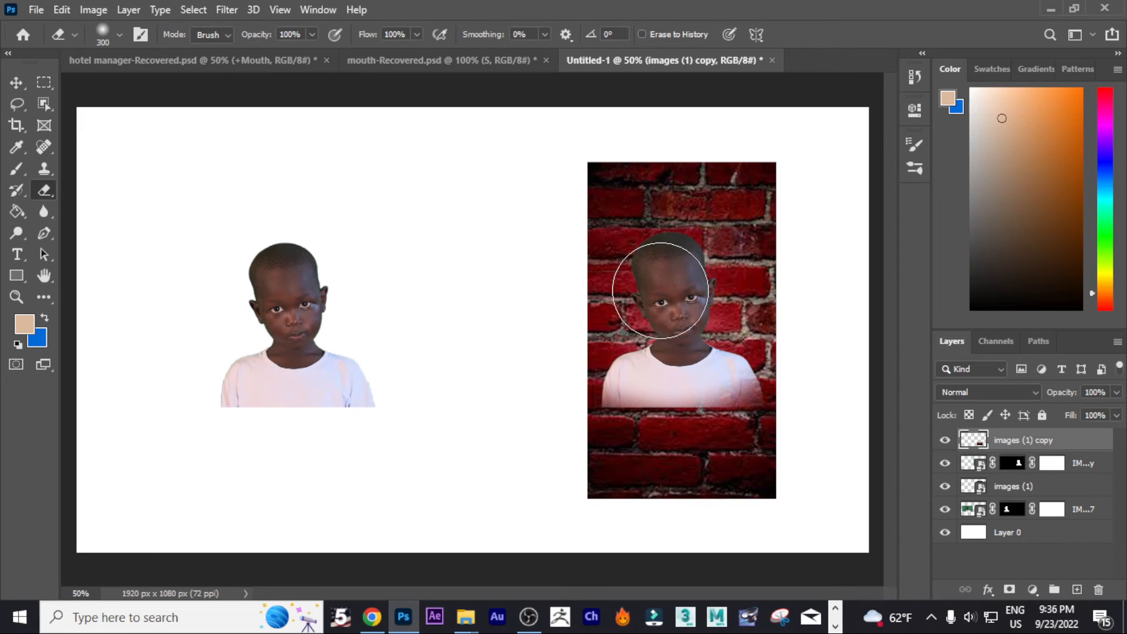
{"action": "key", "text": "ctrl+z"}
{"action": "mouse_move", "coordinate": [732, 309]}
{"action": "left_mouse_down"}
{"action": "mouse_move", "coordinate": [719, 267]}
{"action": "mouse_move", "coordinate": [639, 269]}
{"action": "mouse_move", "coordinate": [625, 283]}
{"action": "mouse_move", "coordinate": [694, 290]}
{"action": "mouse_move", "coordinate": [567, 287]}
{"action": "mouse_move", "coordinate": [761, 310]}
{"action": "mouse_move", "coordinate": [521, 303]}
{"action": "left_mouse_up"}
{"action": "mouse_move", "coordinate": [659, 273]}
{"action": "left_mouse_down"}
{"action": "mouse_move", "coordinate": [616, 293]}
{"action": "mouse_move", "coordinate": [737, 292]}
{"action": "mouse_move", "coordinate": [551, 308]}
{"action": "mouse_move", "coordinate": [732, 287]}
{"action": "mouse_move", "coordinate": [636, 283]}
{"action": "mouse_move", "coordinate": [553, 231]}
{"action": "left_mouse_up"}
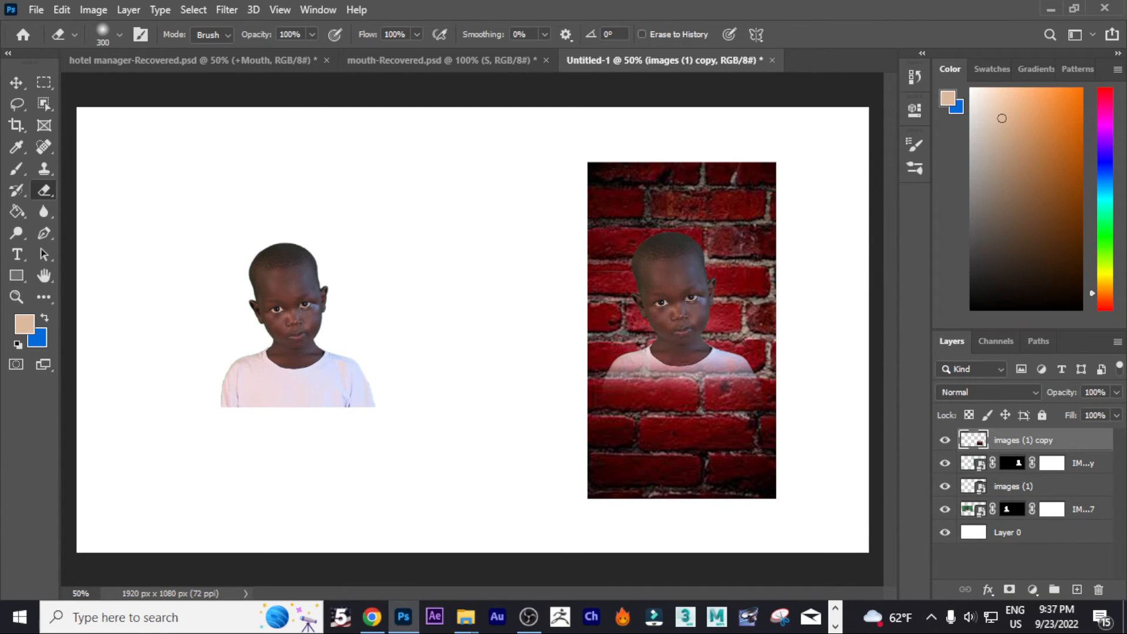
Place the greenery picture "images" on the canvas, scaled to about 273% with its upper edge level with the brick wall's.
{"action": "left_click_drag", "start_coordinate": [619, 404], "coordinate": [441, 298]}
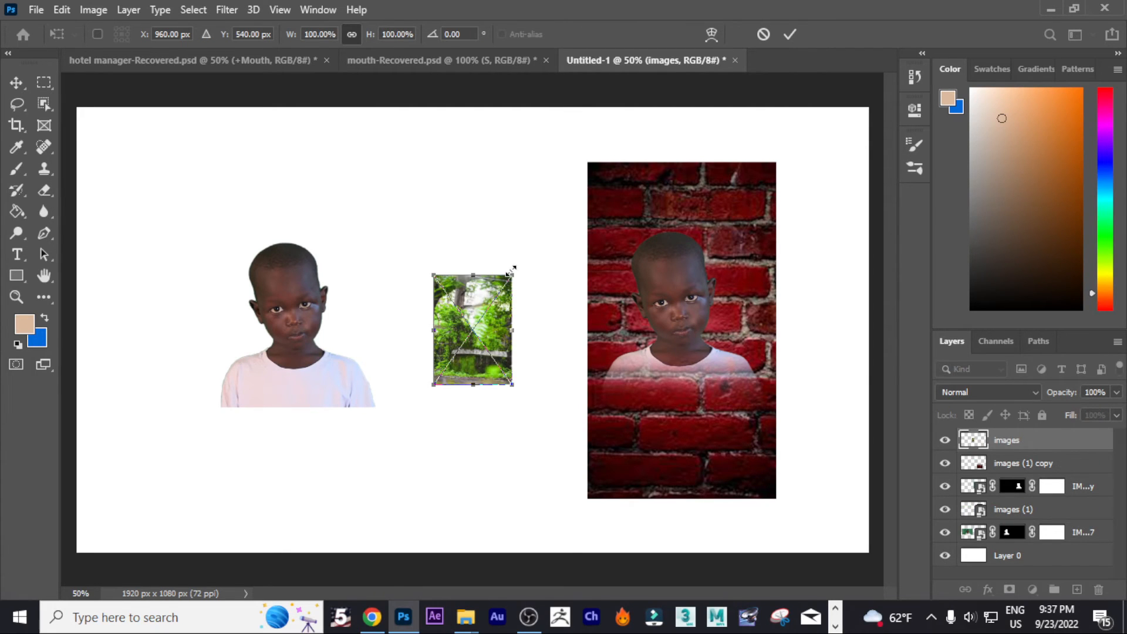
{"action": "left_click_drag", "start_coordinate": [510, 271], "coordinate": [648, 86]}
{"action": "left_click_drag", "start_coordinate": [573, 248], "coordinate": [492, 346]}
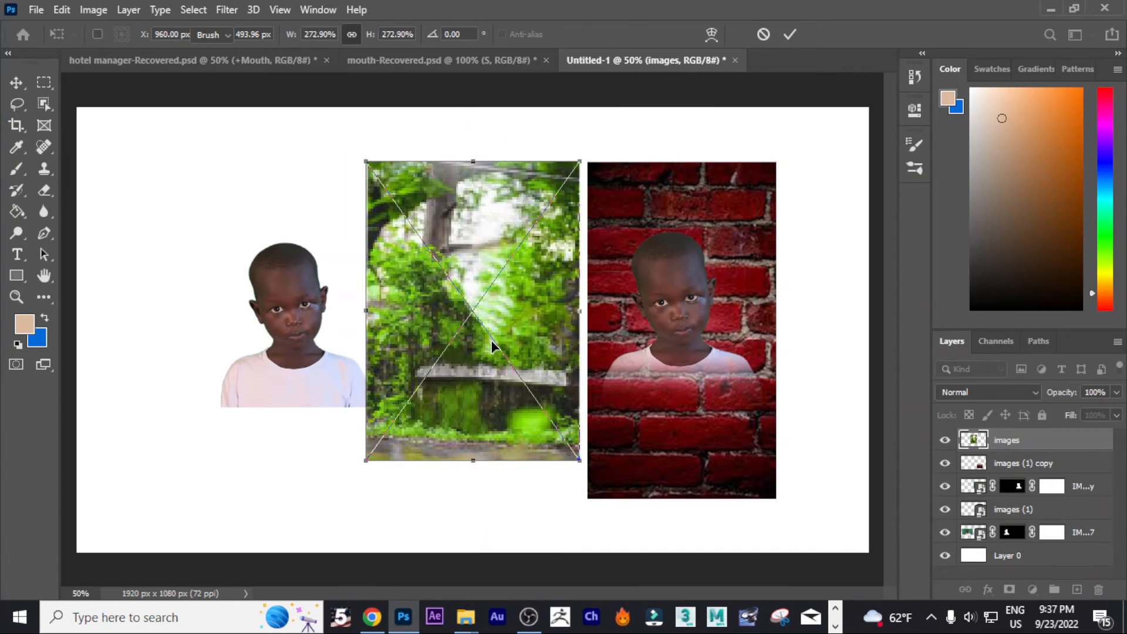
{"action": "key", "text": "Return"}
{"action": "left_click", "coordinate": [492, 347]}
{"action": "left_click", "coordinate": [546, 253]}
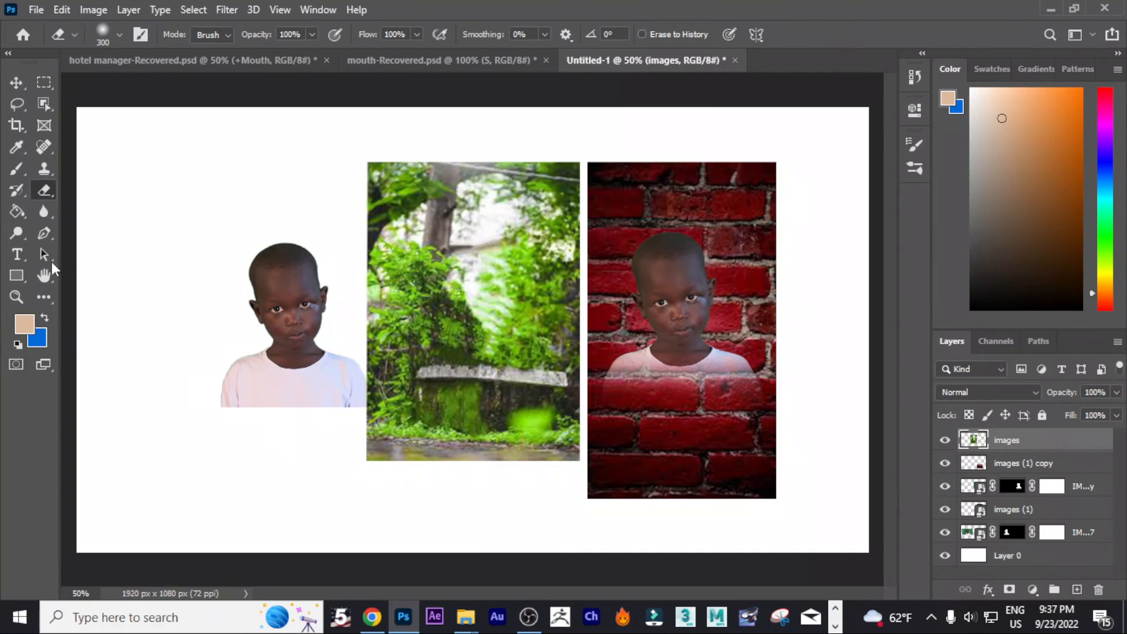
Enlarge the greenery picture to about 112% so its lower edge lines up with the brick wall's.
{"action": "left_click", "coordinate": [17, 82]}
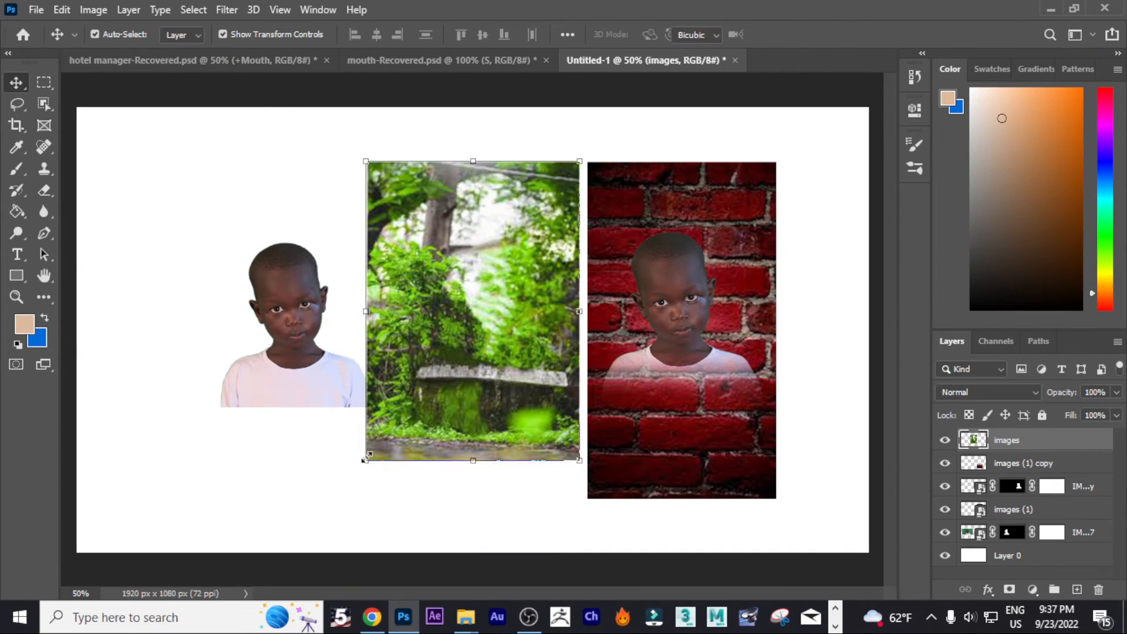
{"action": "left_click_drag", "start_coordinate": [365, 458], "coordinate": [341, 496]}
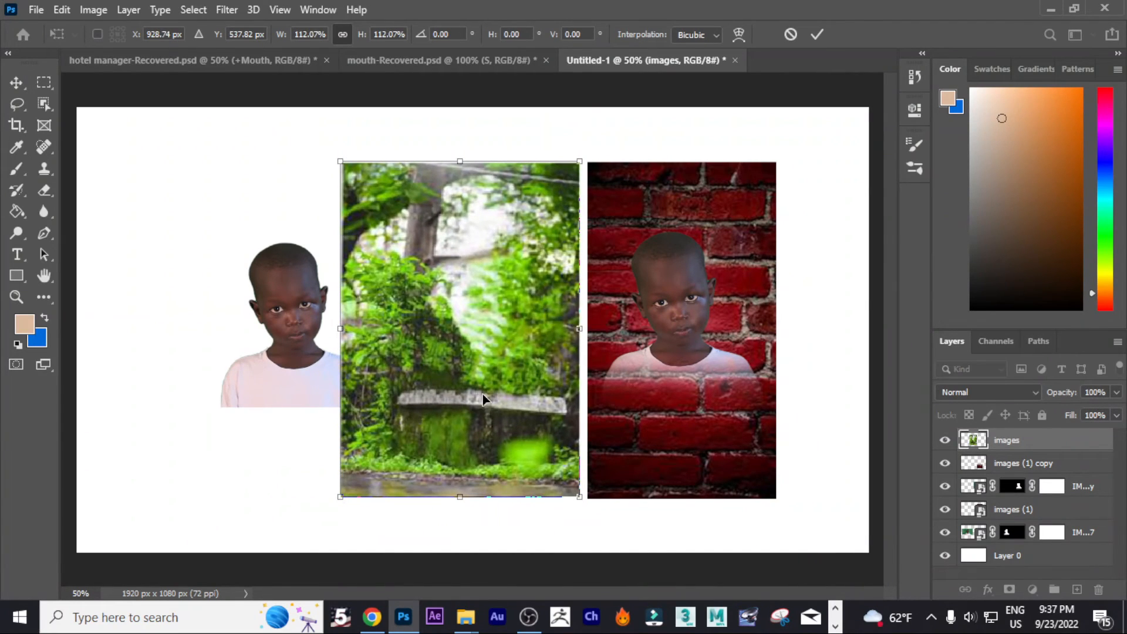
{"action": "key", "text": "Return"}
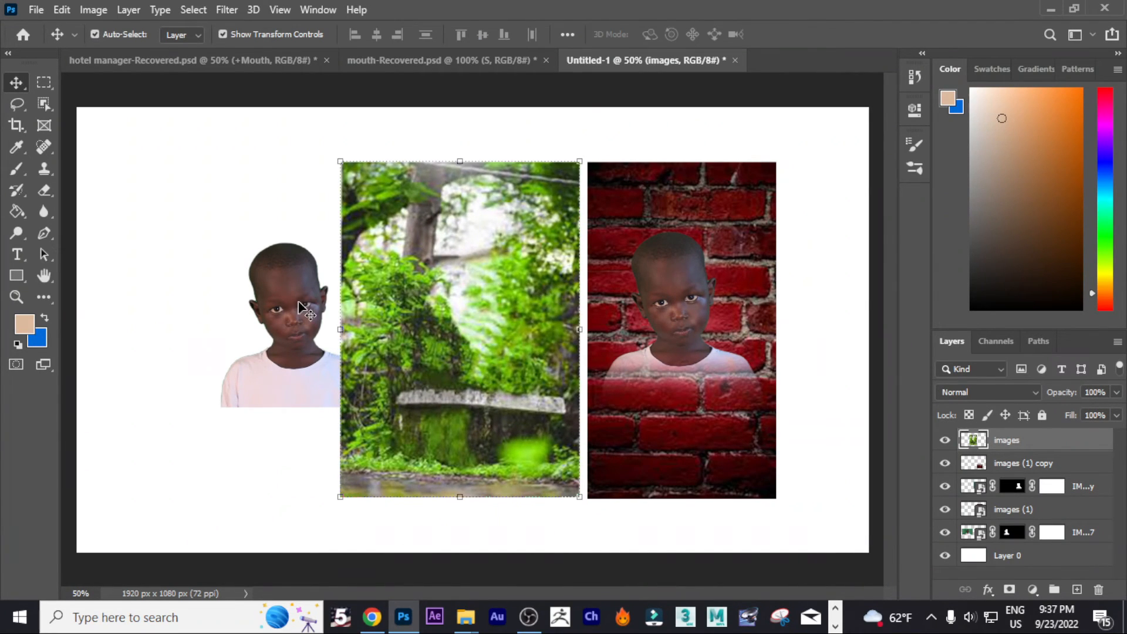
Duplicate the boy from the brick wall onto the greenery picture and bring the copy to the front of the layer stack.
{"action": "left_click", "coordinate": [697, 302]}
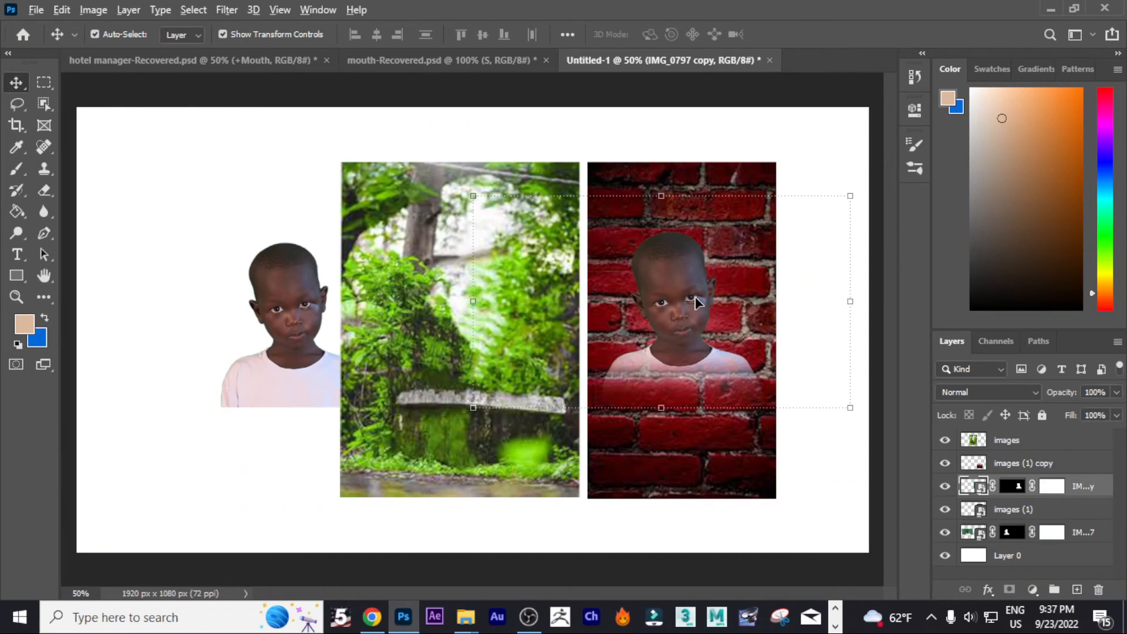
{"action": "left_click_drag", "start_coordinate": [696, 302], "coordinate": [493, 312]}
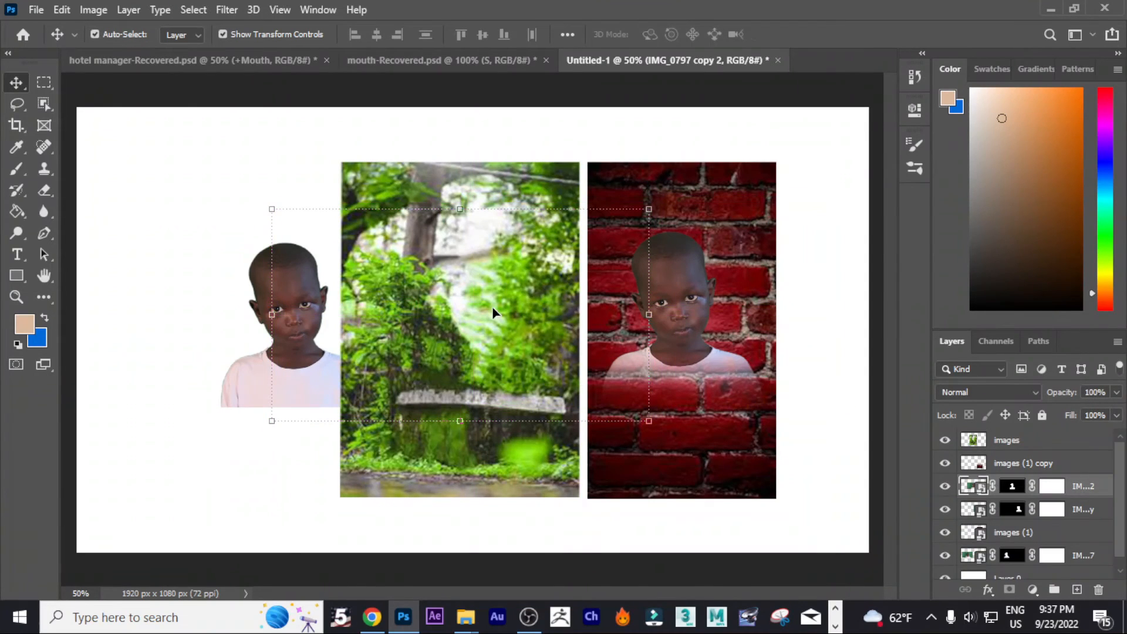
{"action": "key", "text": "ctrl+bracketright"}
{"action": "key", "text": "ctrl+bracketright"}
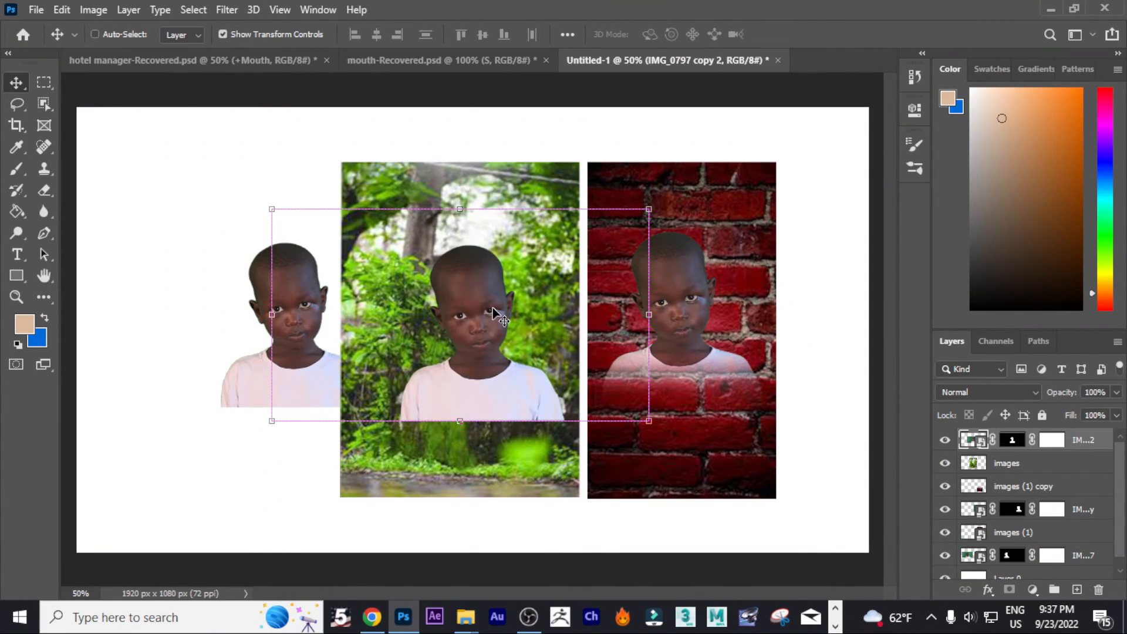
Align the boy's copy with the greenery picture's lower edge and enlarge him to nearly fill its width.
{"action": "left_click_drag", "start_coordinate": [503, 302], "coordinate": [476, 382]}
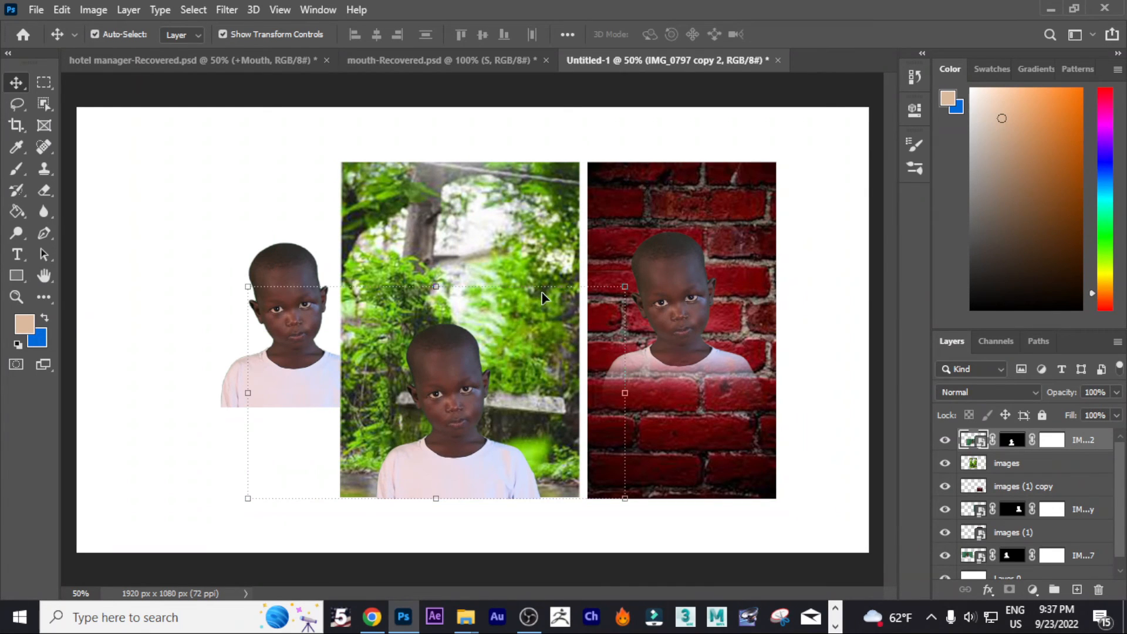
{"action": "left_click_drag", "start_coordinate": [616, 288], "coordinate": [780, 198]}
{"action": "left_click_drag", "start_coordinate": [546, 433], "coordinate": [445, 435]}
{"action": "key", "text": "Return"}
{"action": "left_click", "coordinate": [110, 405]}
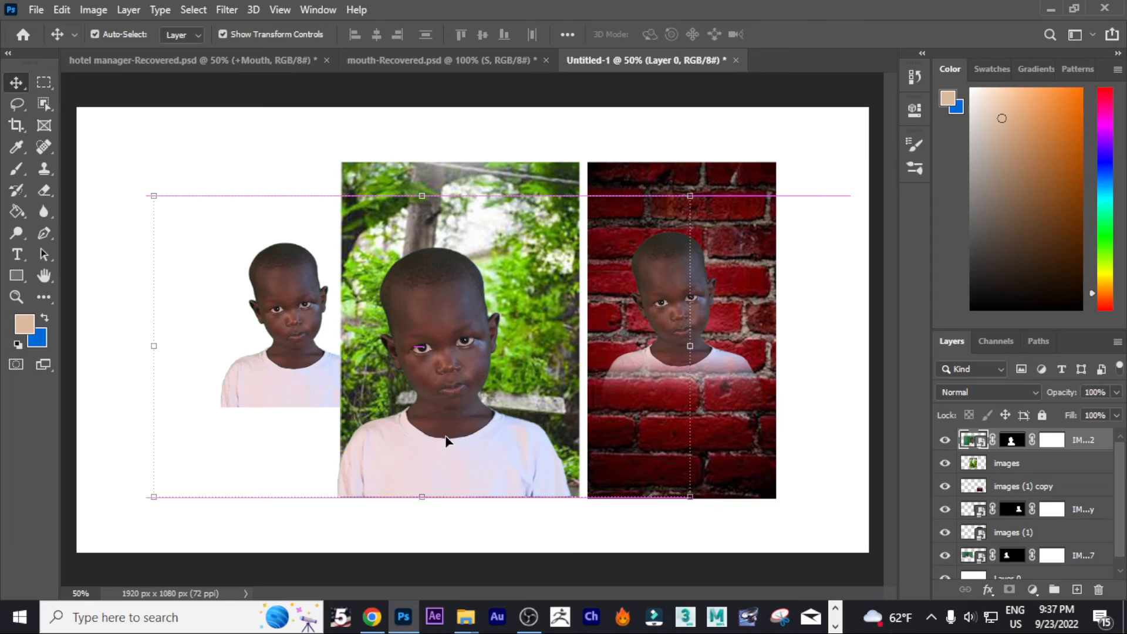
Place the nature-picsart blurred background directly above Layer 0 and move it out from behind the middle boy, shifting the greenery aside.
{"action": "left_click", "coordinate": [815, 434]}
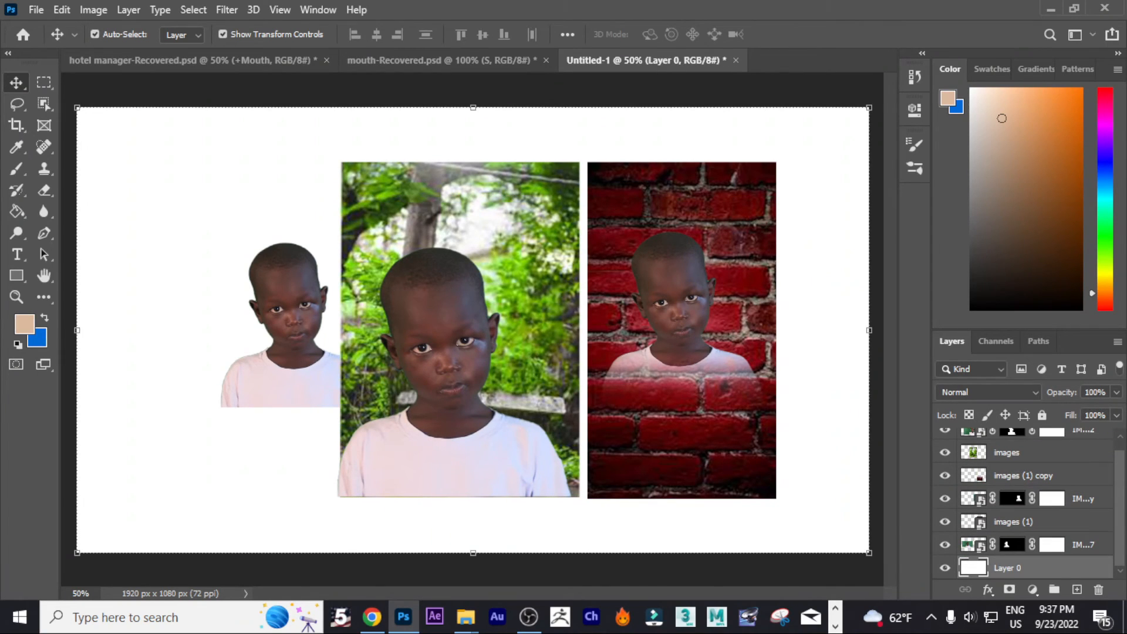
{"action": "left_click_drag", "start_coordinate": [569, 323], "coordinate": [176, 431]}
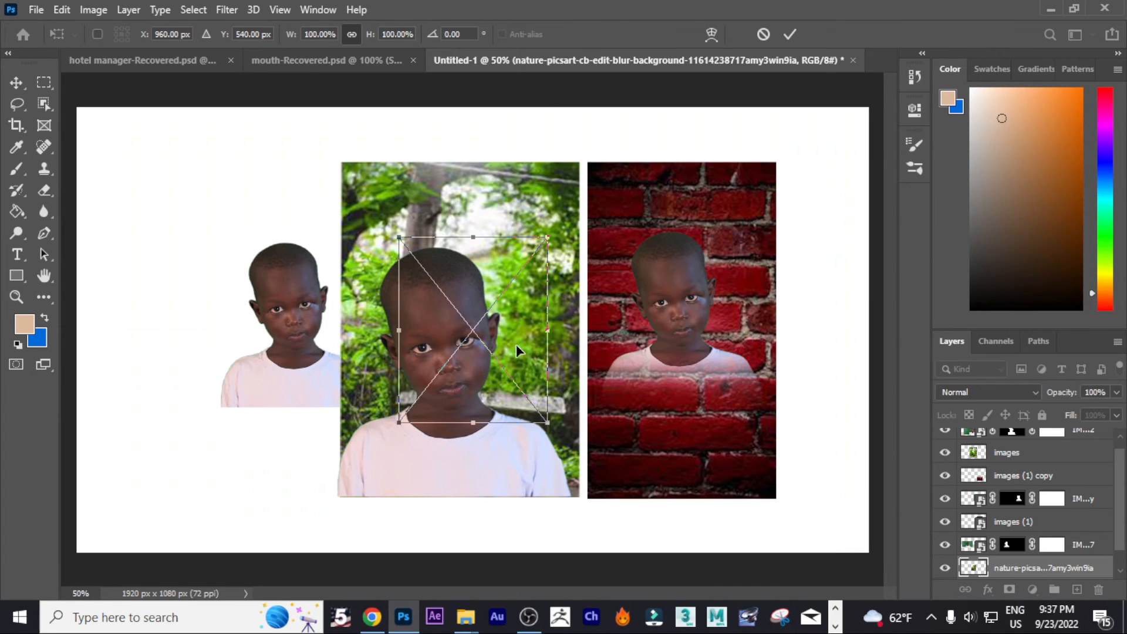
{"action": "key", "text": "Return"}
{"action": "left_click_drag", "start_coordinate": [494, 350], "coordinate": [272, 358]}
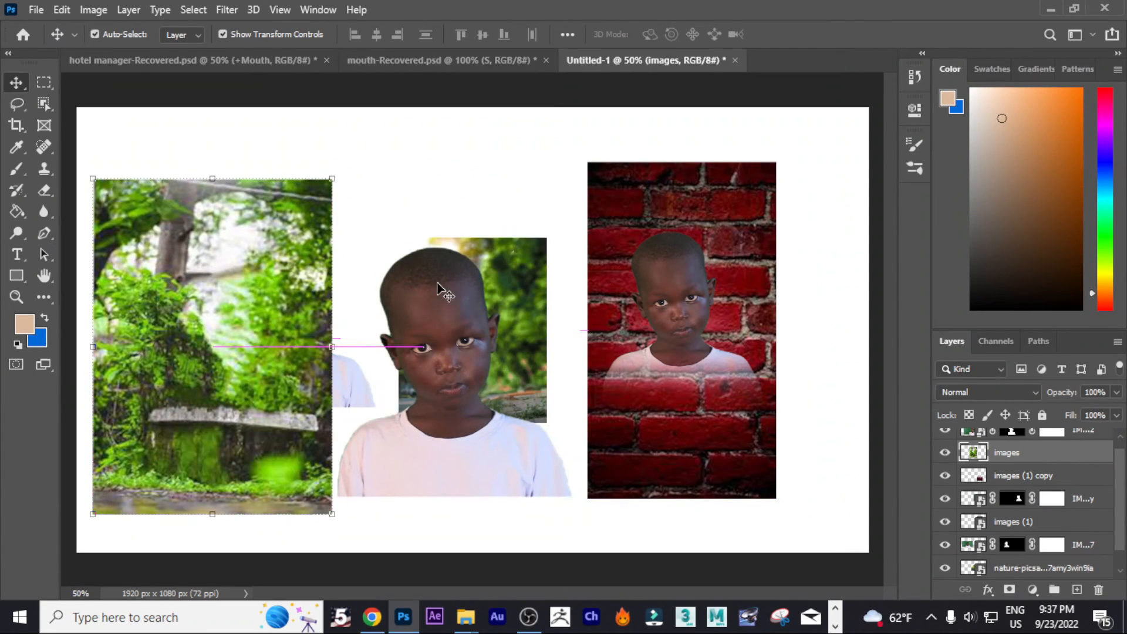
{"action": "left_click_drag", "start_coordinate": [441, 288], "coordinate": [320, 119]}
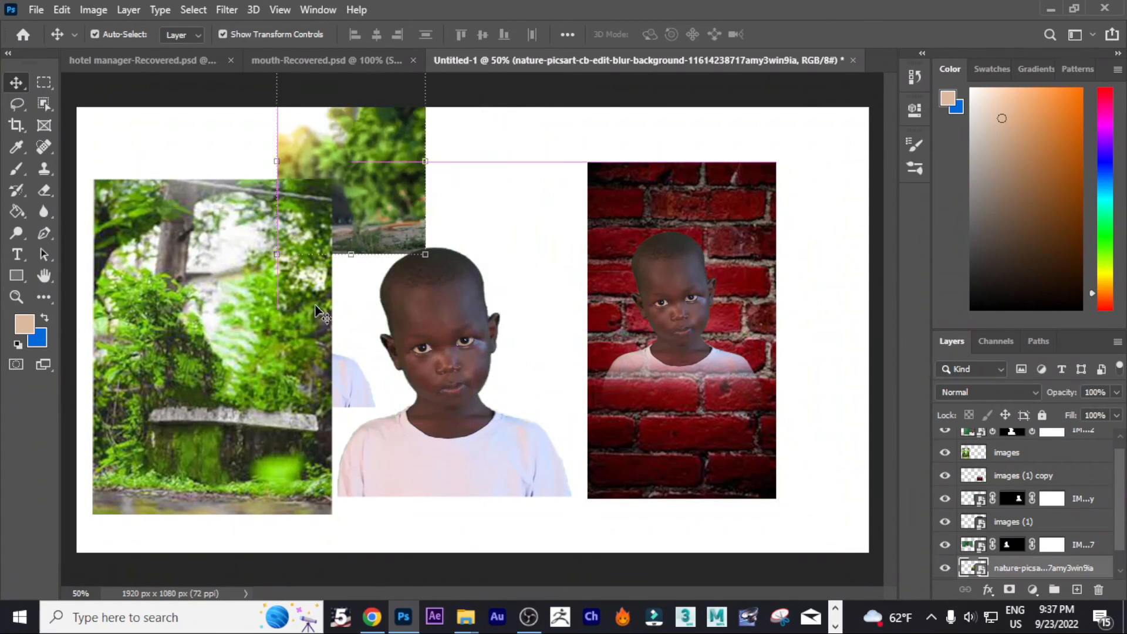
Return the greenery behind the middle boy, and position the small boy and the blurred nature picture together beside it.
{"action": "left_click_drag", "start_coordinate": [120, 381], "coordinate": [354, 358]}
{"action": "left_click", "coordinate": [256, 457]}
{"action": "left_click_drag", "start_coordinate": [296, 179], "coordinate": [223, 304]}
{"action": "left_click_drag", "start_coordinate": [287, 385], "coordinate": [221, 385]}
{"action": "left_click", "coordinate": [280, 216]}
{"action": "left_click_drag", "start_coordinate": [280, 239], "coordinate": [236, 285]}
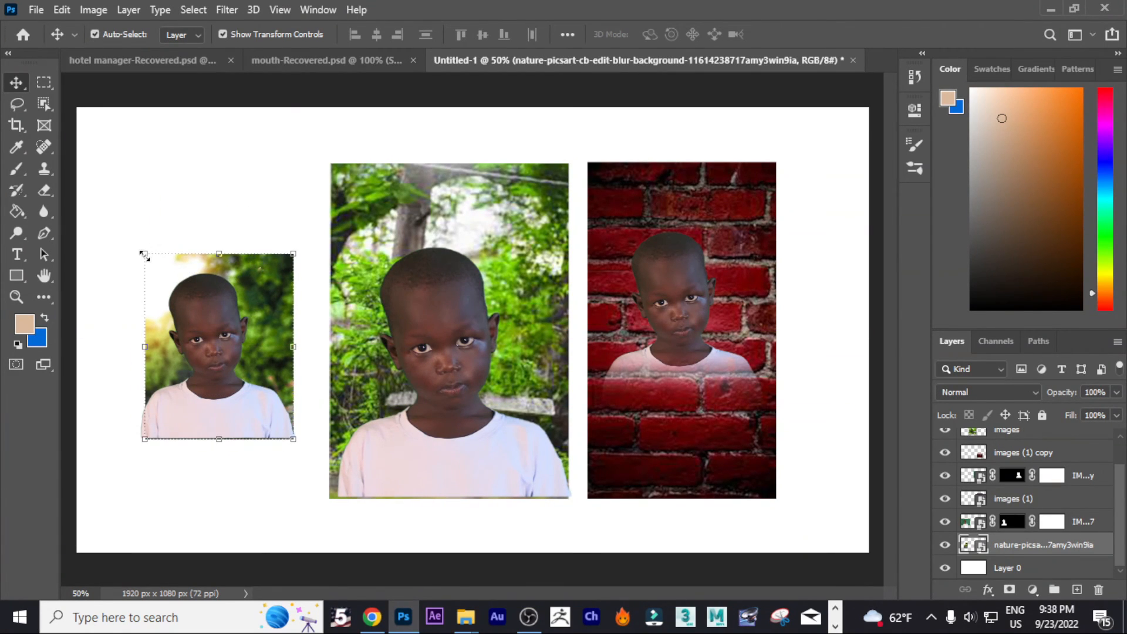
Enlarge the blurred nature picture to about the size of the greenery picture, filling the space up to the canvas edge.
{"action": "left_click_drag", "start_coordinate": [142, 254], "coordinate": [61, 107]}
{"action": "left_click_drag", "start_coordinate": [270, 320], "coordinate": [312, 412]}
{"action": "key", "text": "Return"}
Align the small boy with the blurred nature picture's lower edge, scale him to about 177% and fit him within its width.
{"action": "left_click", "coordinate": [219, 436]}
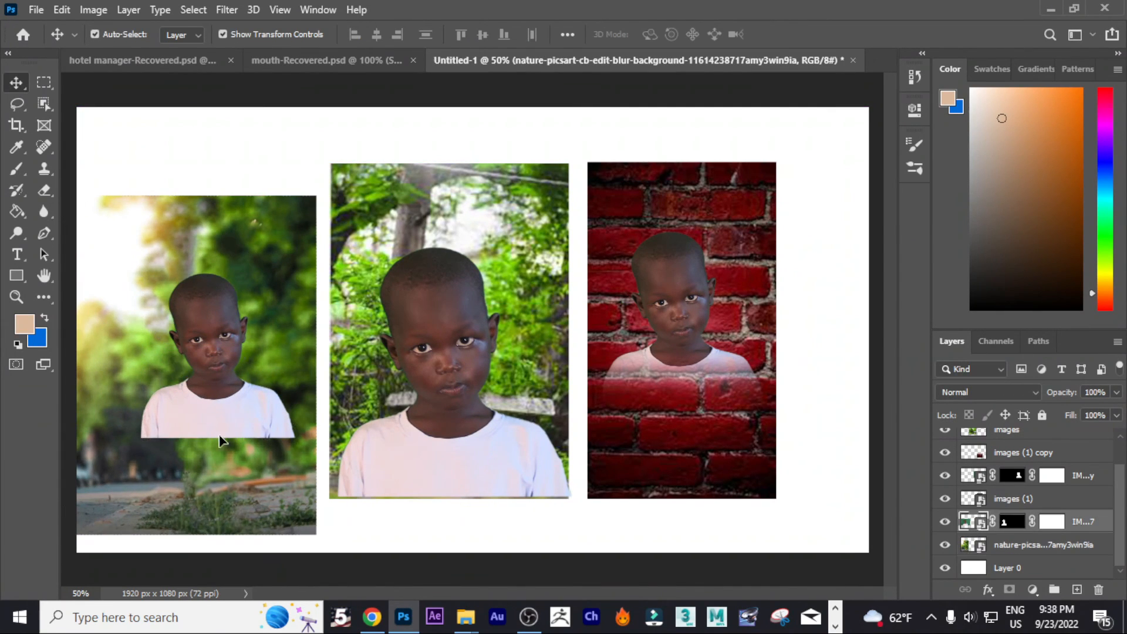
{"action": "left_click_drag", "start_coordinate": [218, 436], "coordinate": [207, 502]}
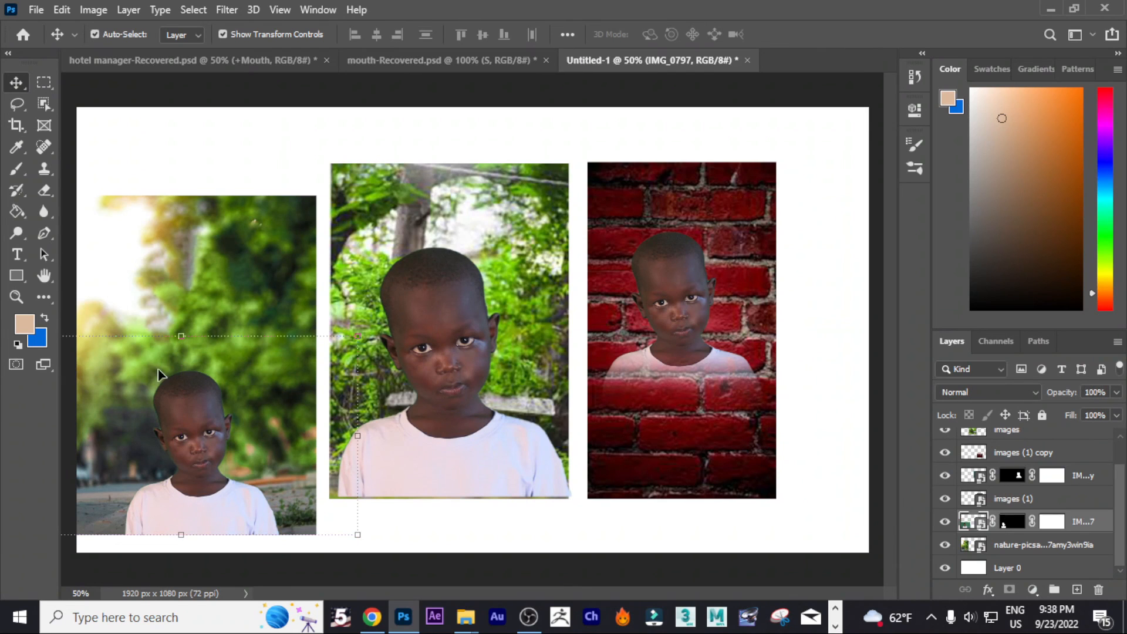
{"action": "left_click_drag", "start_coordinate": [359, 337], "coordinate": [629, 184]}
{"action": "left_click_drag", "start_coordinate": [259, 502], "coordinate": [88, 502]}
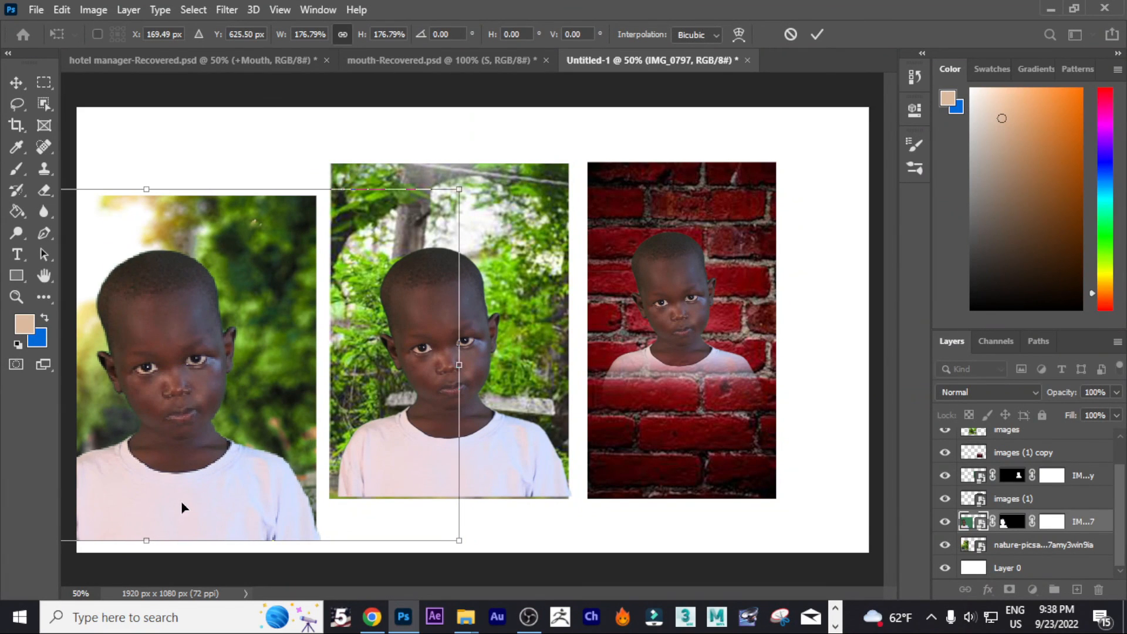
{"action": "key", "text": "Return"}
{"action": "left_click", "coordinate": [804, 264]}
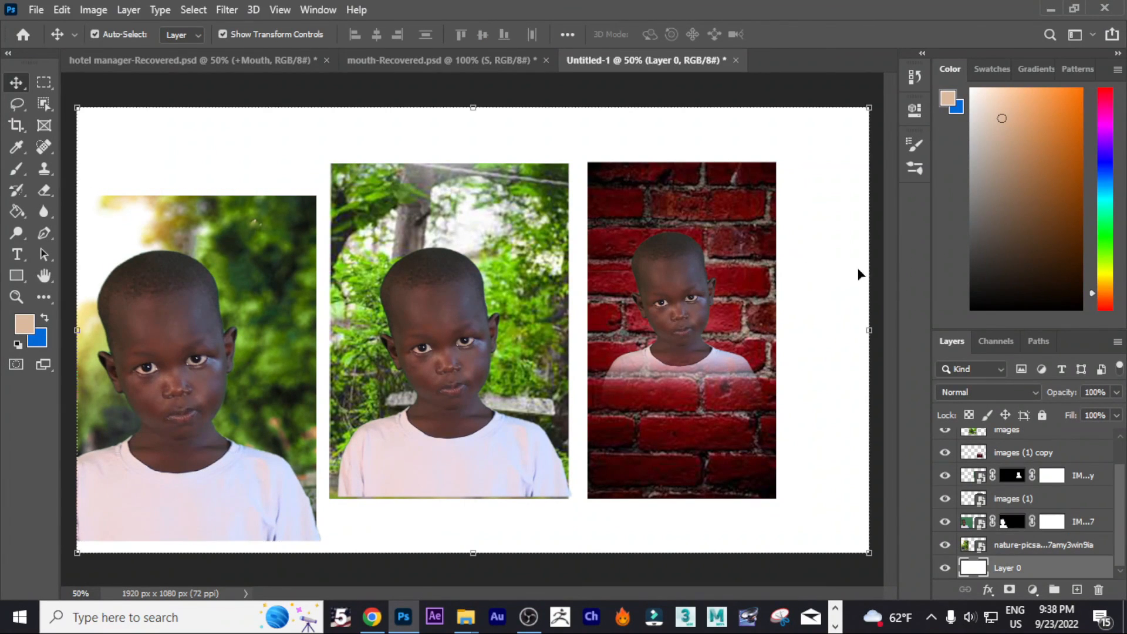
{"action": "left_click", "coordinate": [685, 371]}
{"action": "left_click", "coordinate": [683, 332]}
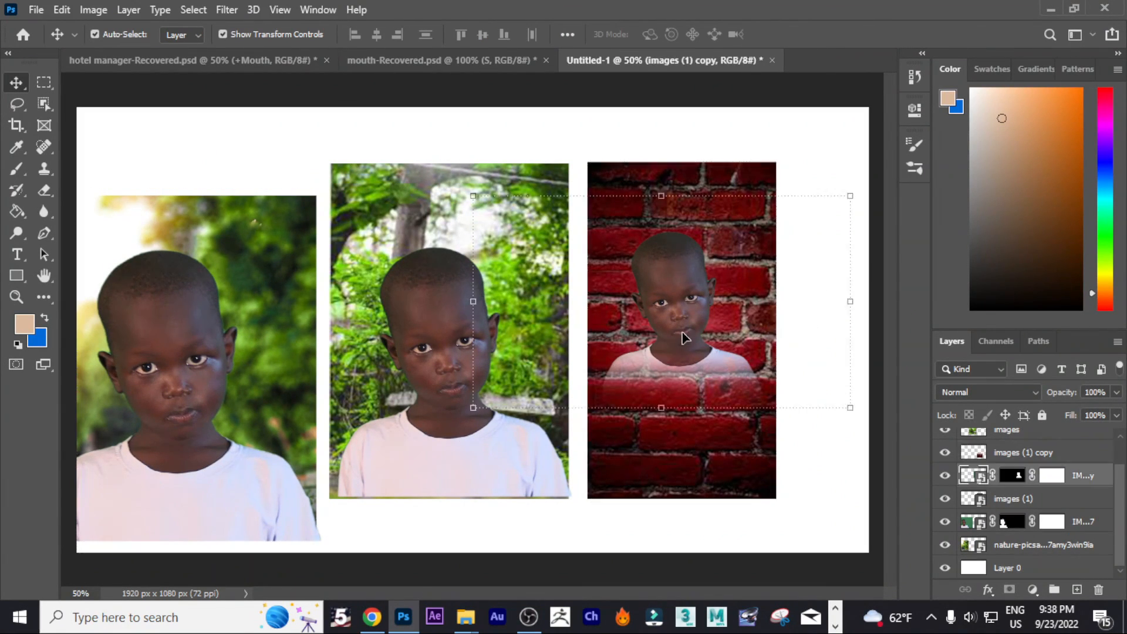
{"action": "left_click", "coordinate": [384, 336]}
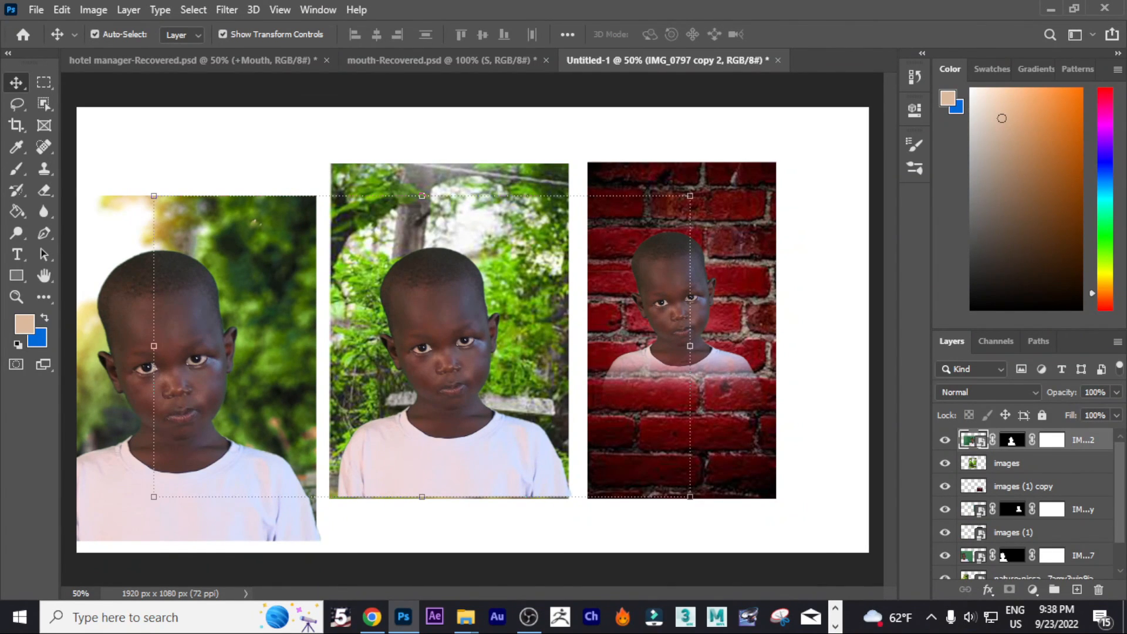
{"action": "left_click", "coordinate": [742, 344]}
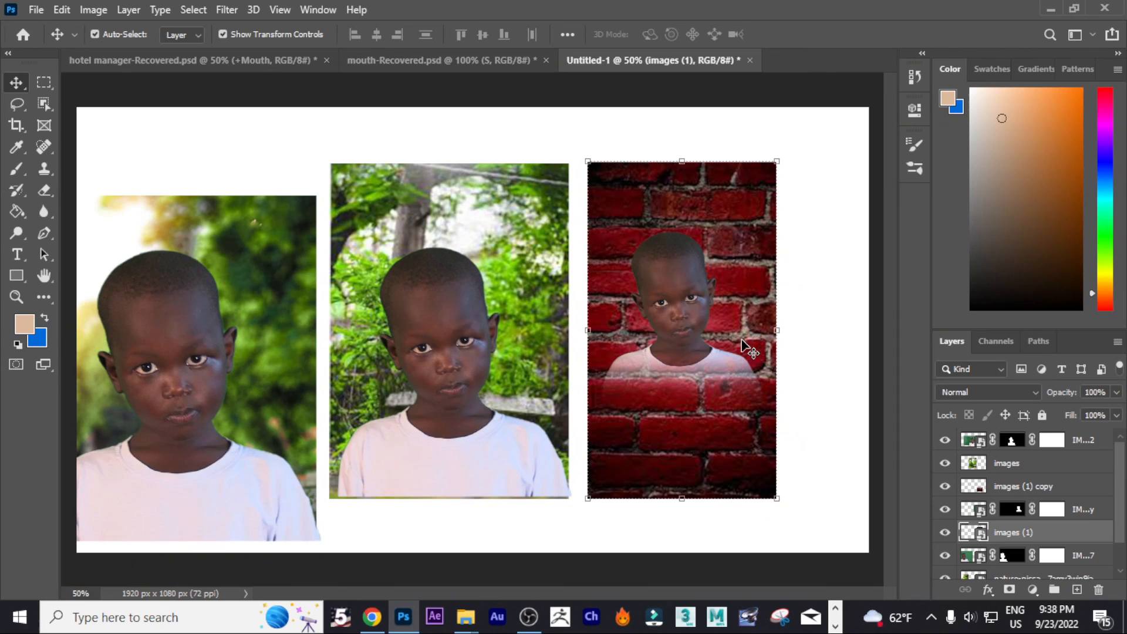
{"action": "left_click", "coordinate": [174, 371]}
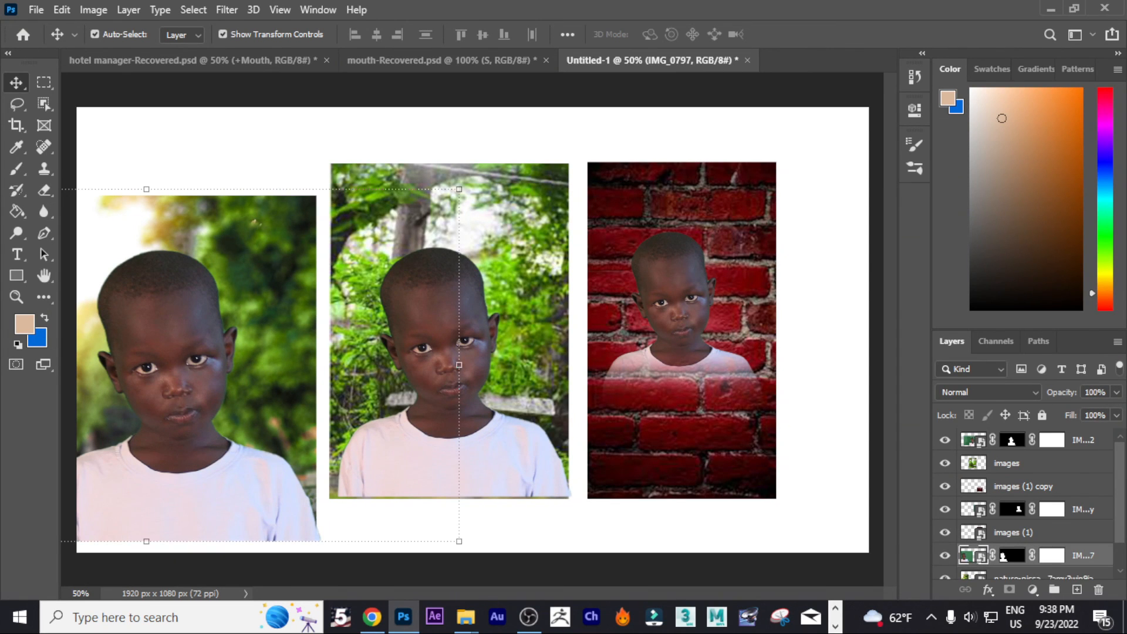